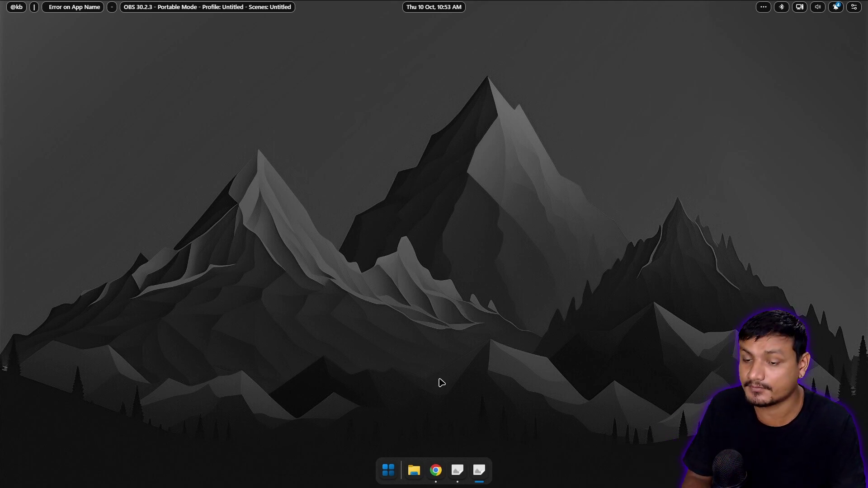
Bring Chrome's Seelen-UI repository page forward and scroll through the README to its desktop preview
left_click(437, 471)
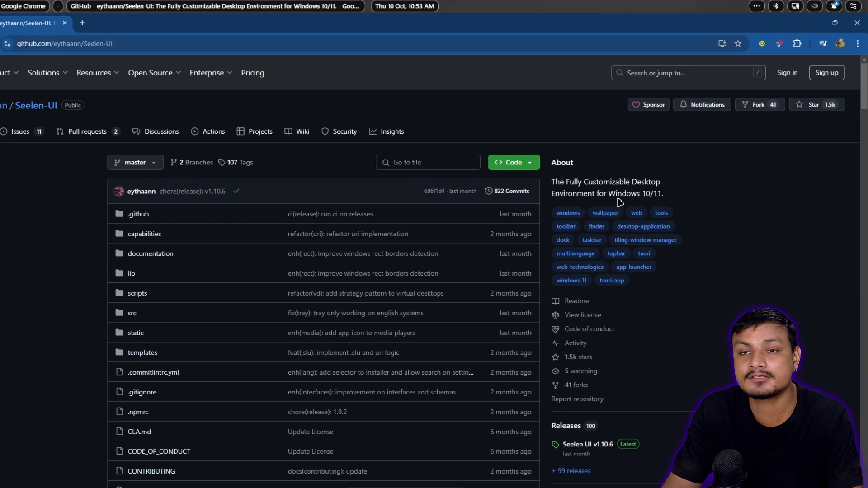
scroll(276, 295, "down", 5)
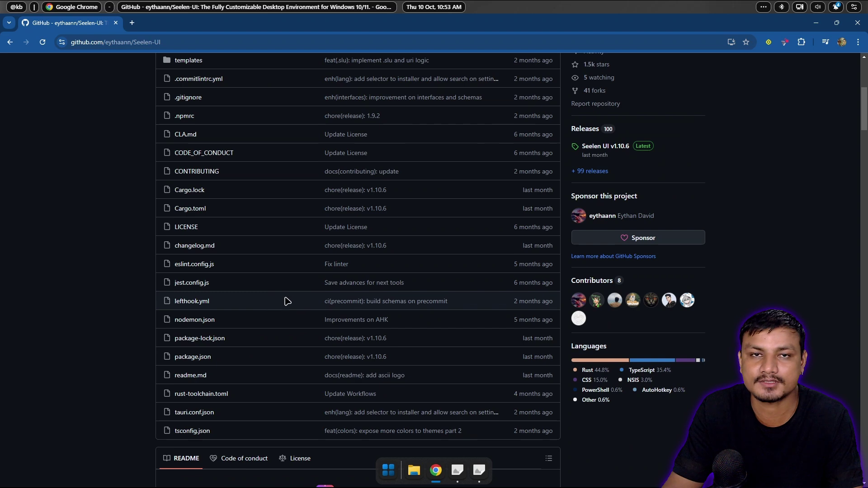
scroll(313, 298, "down", 9)
scroll(307, 280, "up", 1)
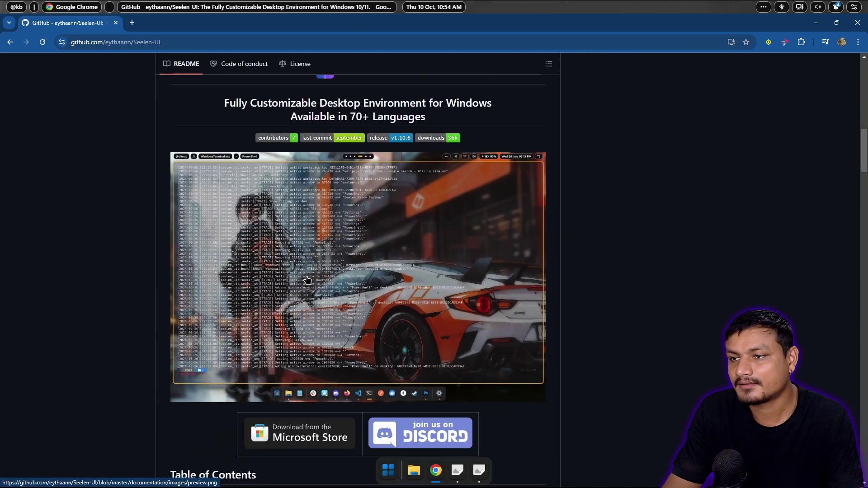
scroll(313, 260, "down", 1)
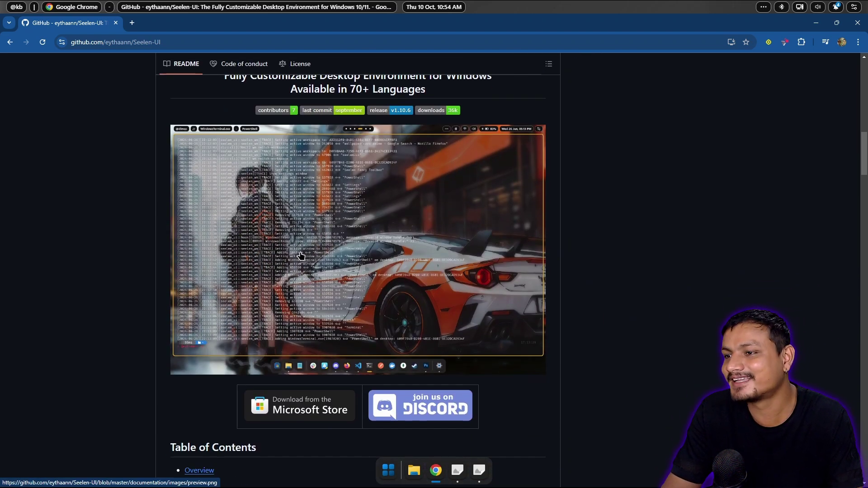
scroll(322, 252, "down", 6)
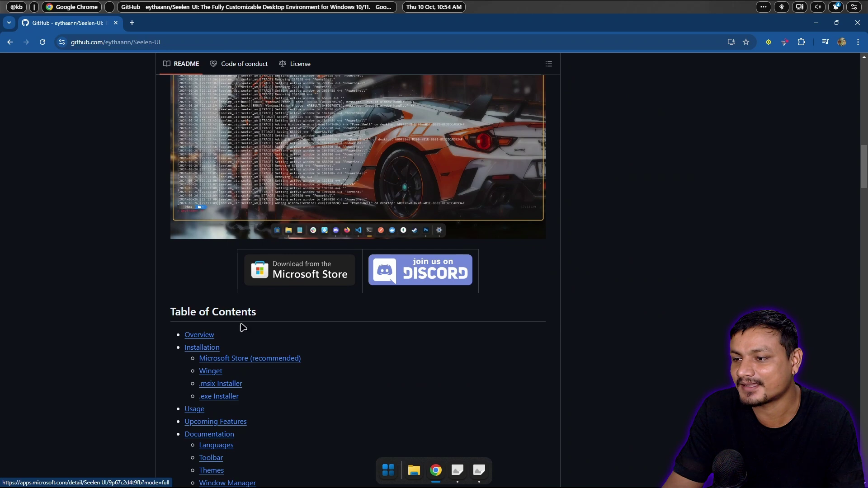
scroll(313, 302, "up", 5)
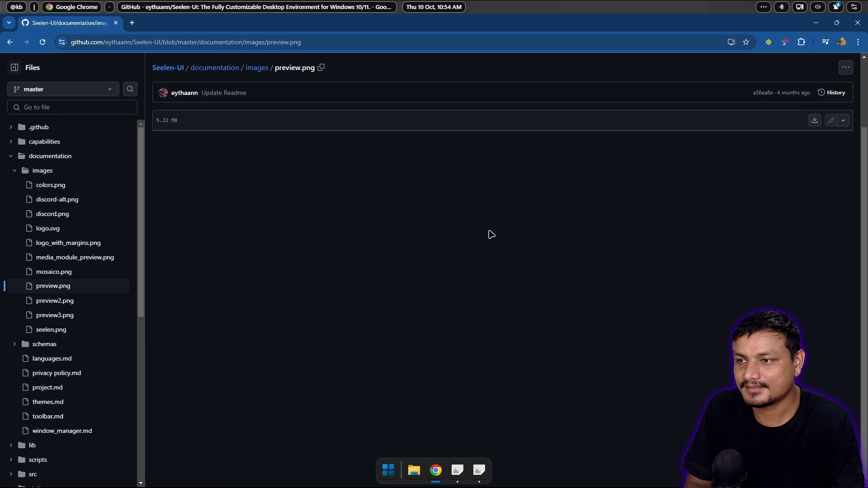
scroll(404, 170, "up", 1)
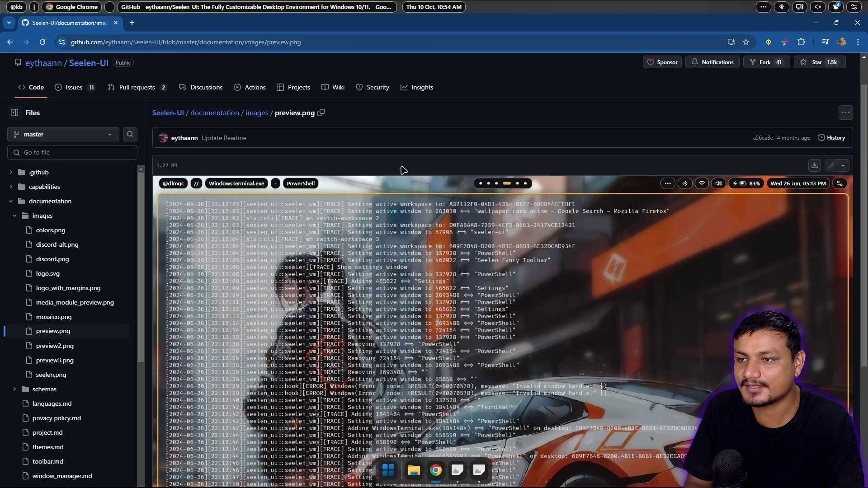
scroll(454, 347, "down", 4)
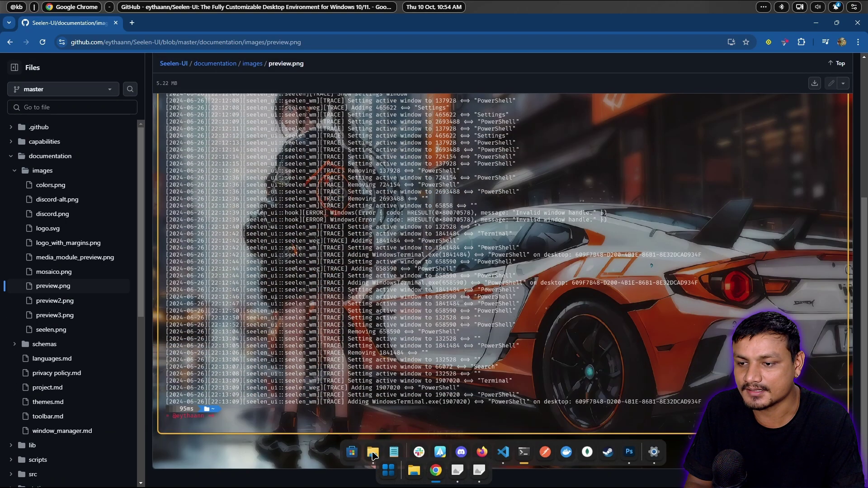
scroll(609, 248, "up", 3)
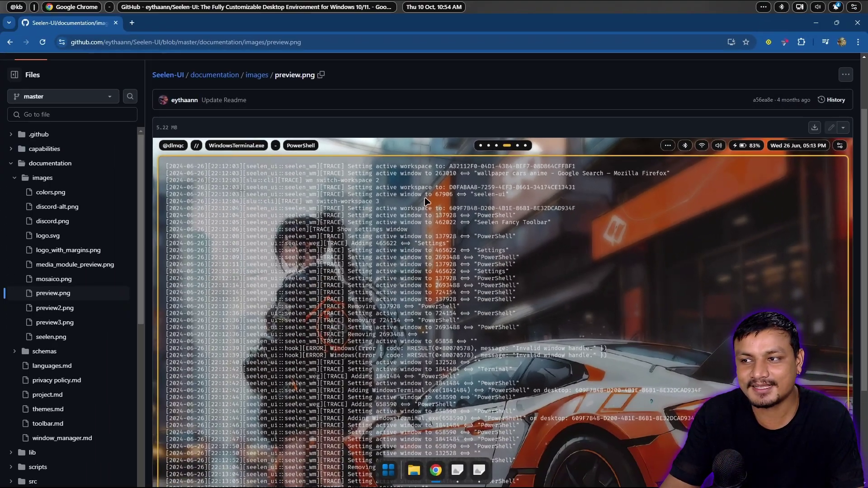
Go back from preview.png to the Seelen-UI README and scroll through its features
left_click(11, 46)
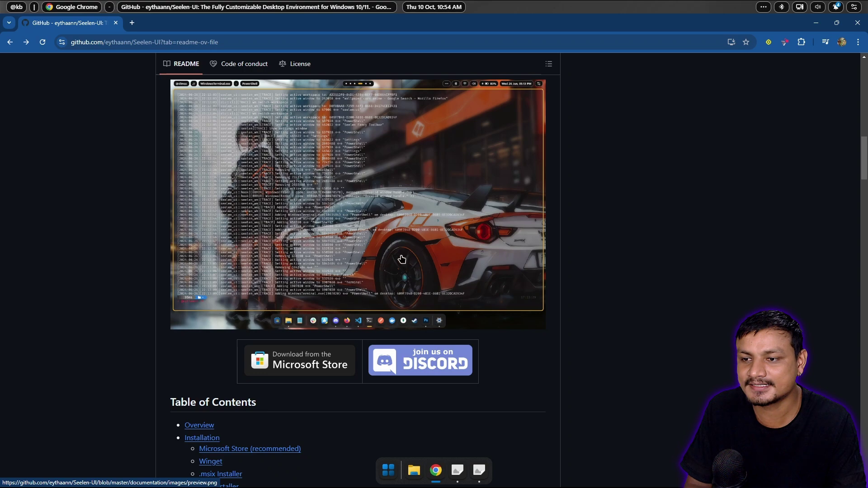
scroll(330, 203, "down", 15)
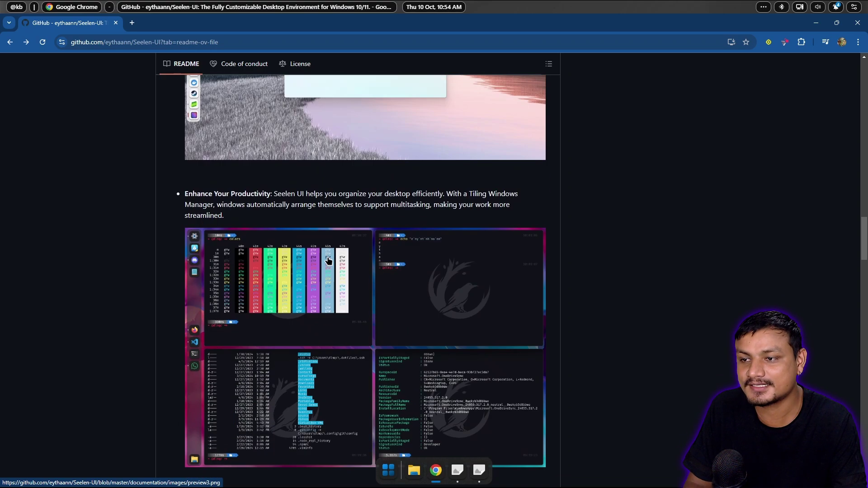
scroll(225, 198, "up", 4)
scroll(189, 226, "up", 2)
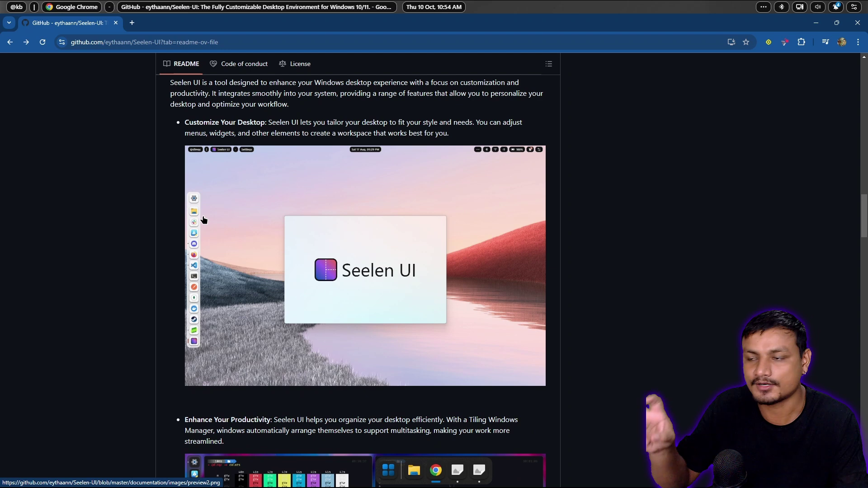
scroll(203, 220, "down", 10)
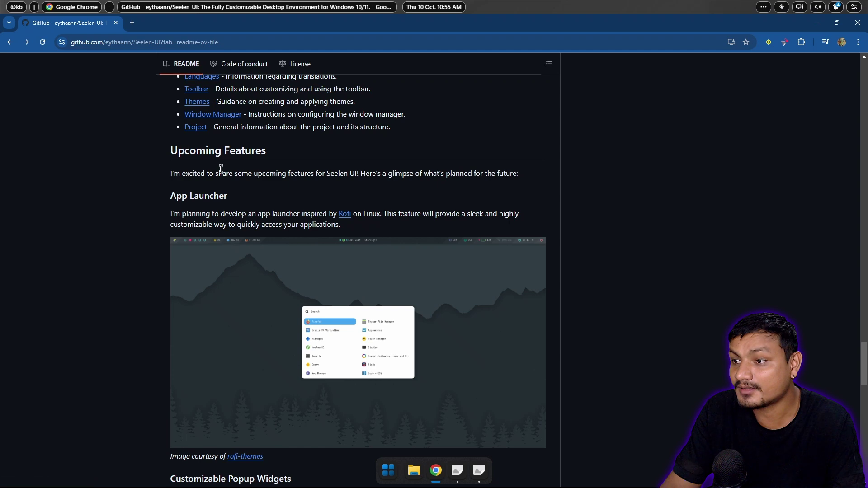
scroll(291, 275, "down", 5)
scroll(290, 275, "down", 6)
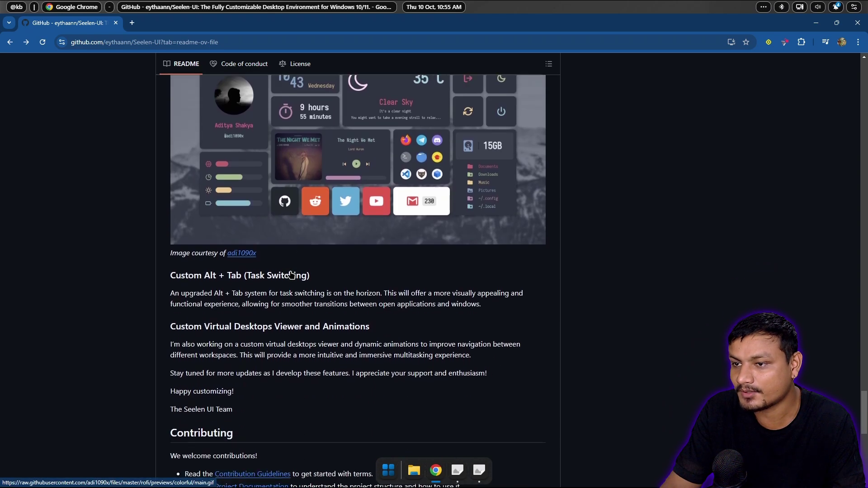
Review the upcoming plans section, then scroll back up toward the repository sidebar
scroll(291, 275, "up", 3)
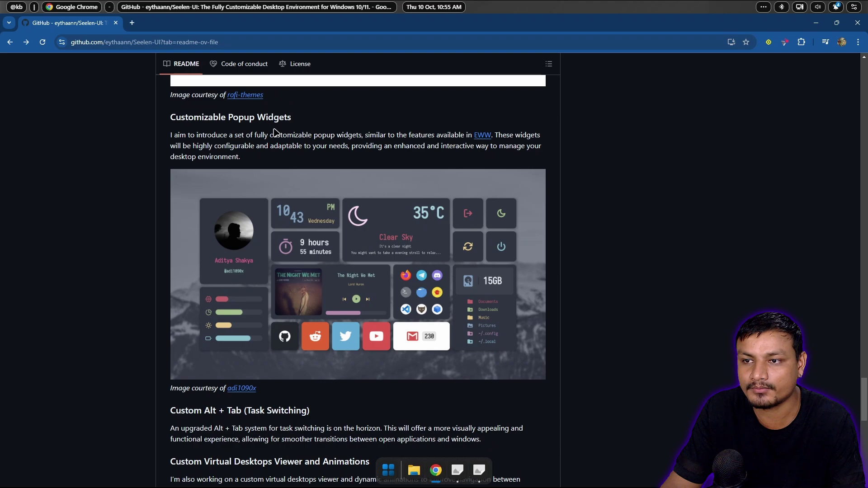
scroll(299, 246, "down", 20)
scroll(350, 290, "up", 15)
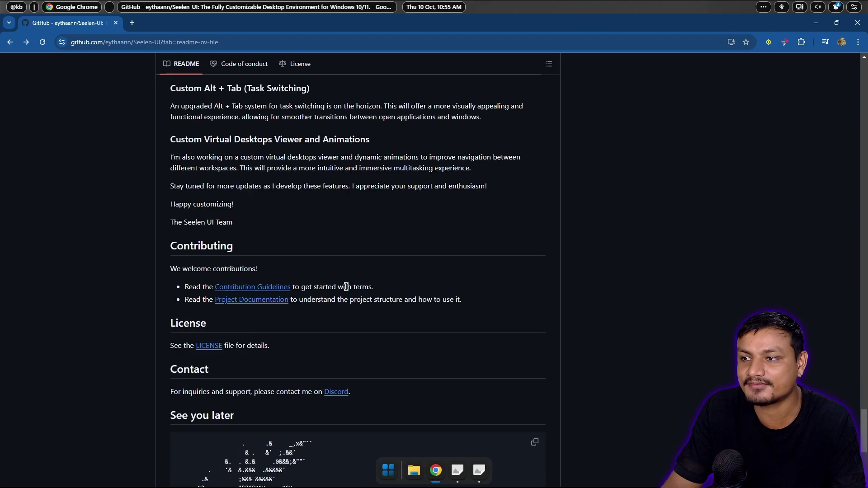
scroll(570, 312, "up", 6)
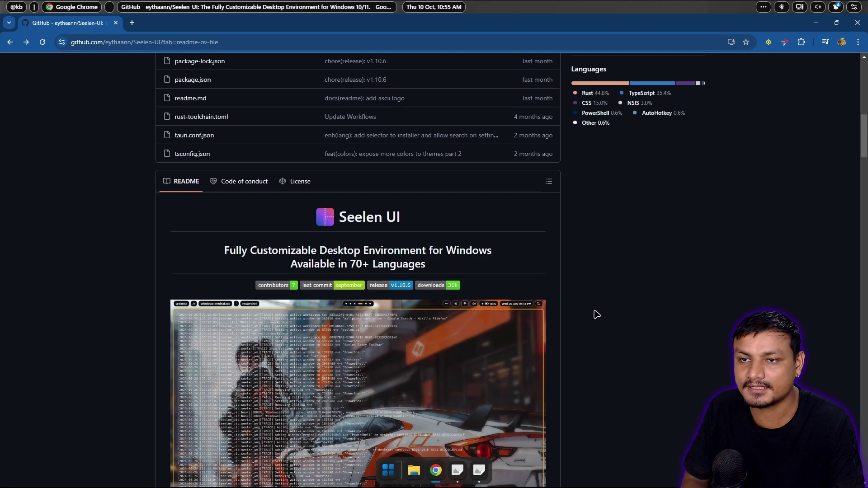
scroll(545, 304, "down", 4)
scroll(496, 308, "down", 4)
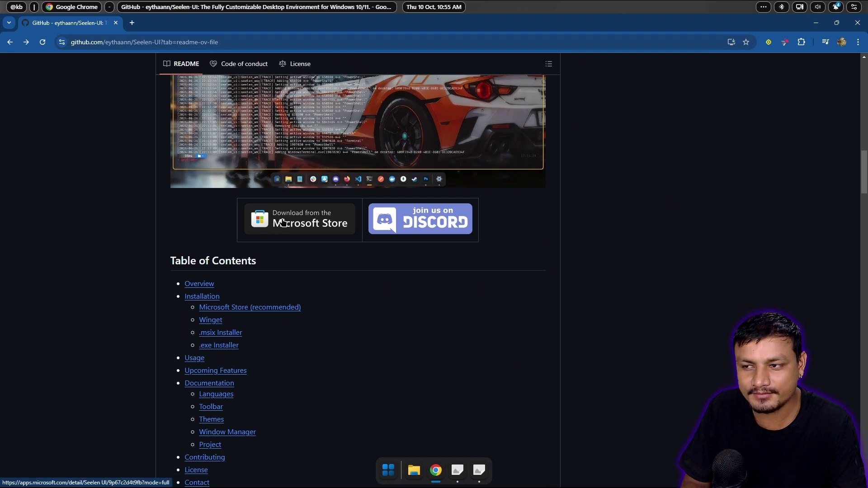
scroll(582, 248, "up", 6)
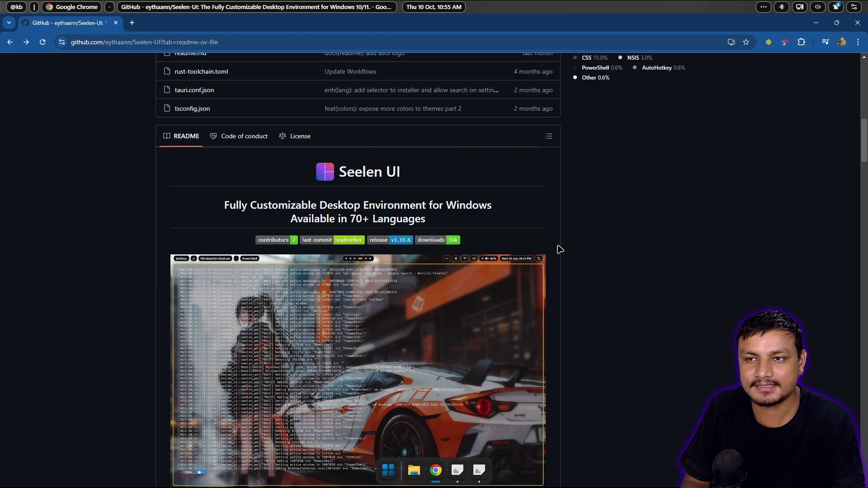
scroll(561, 262, "up", 8)
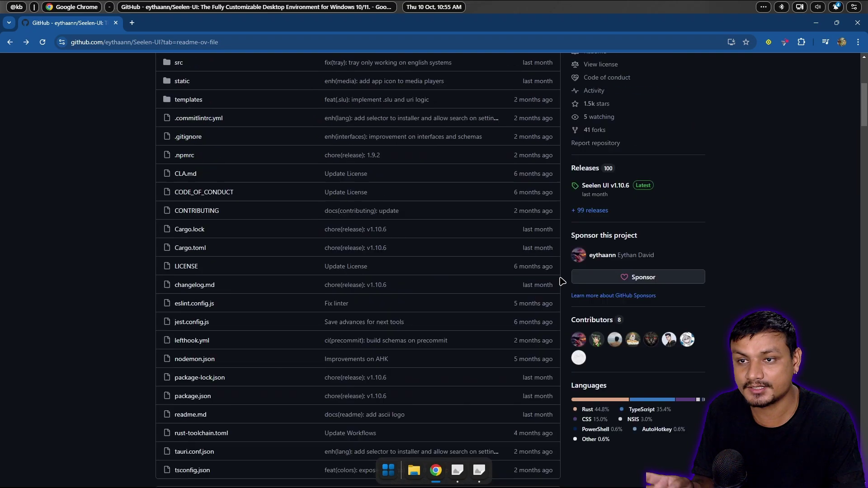
Open the Releases page and scroll through the v2.0.0-beta.17 and beta.16 pre-releases
left_click(585, 220)
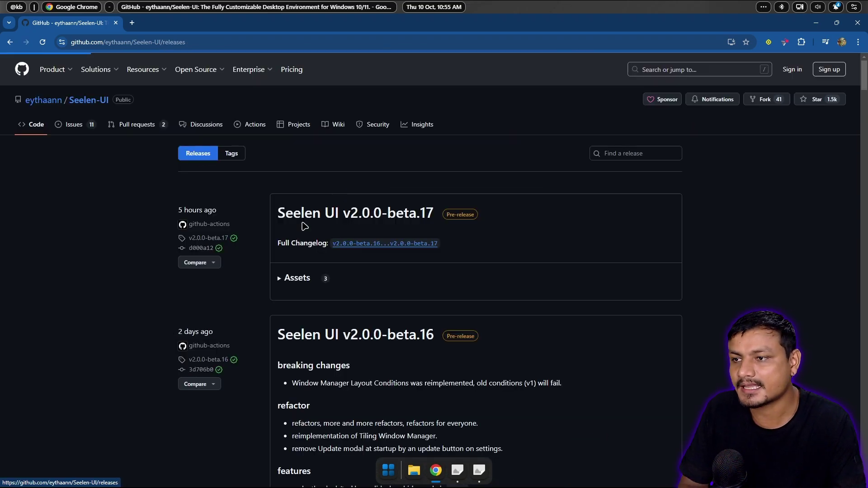
scroll(313, 231, "down", 15)
scroll(323, 237, "down", 2)
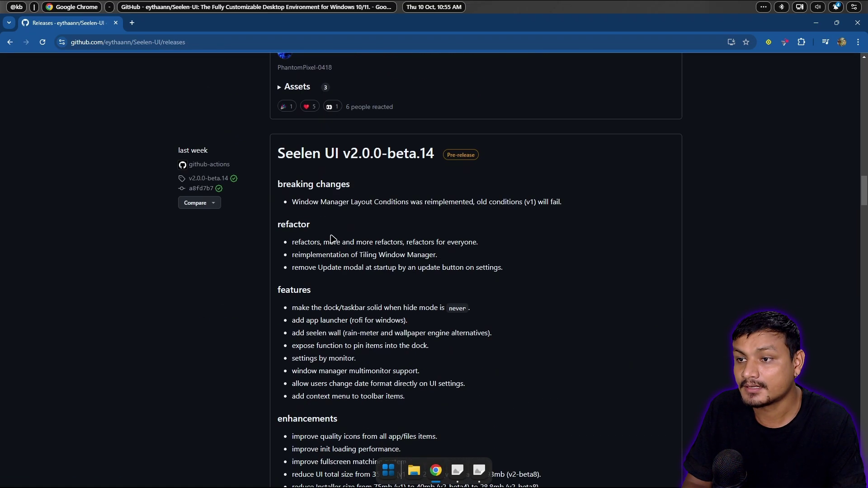
scroll(333, 239, "down", 11)
scroll(332, 240, "up", 12)
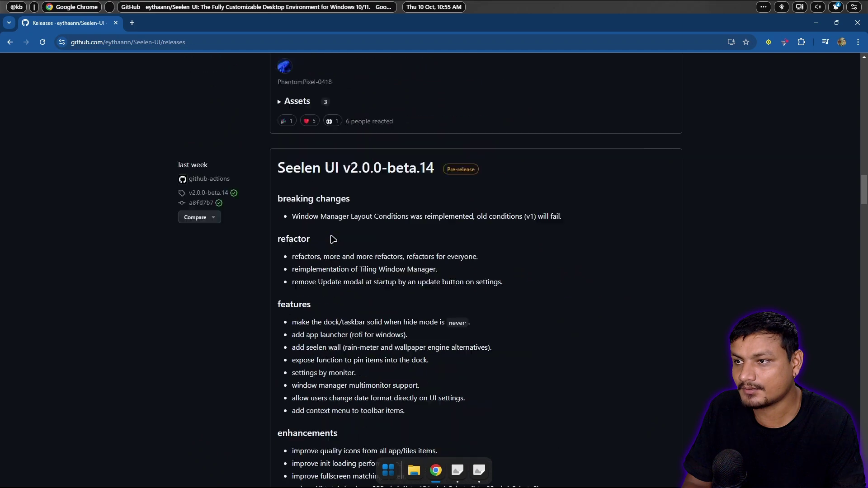
scroll(332, 240, "down", 8)
scroll(333, 240, "up", 20)
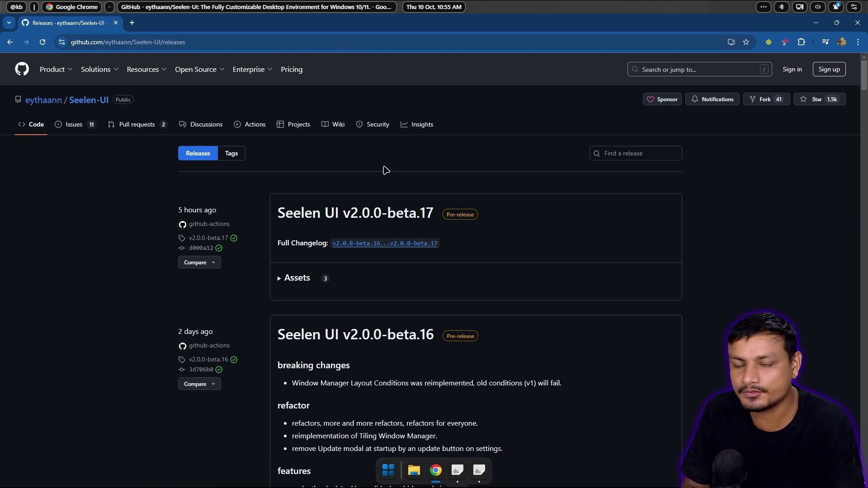
scroll(364, 213, "down", 3)
scroll(358, 216, "up", 4)
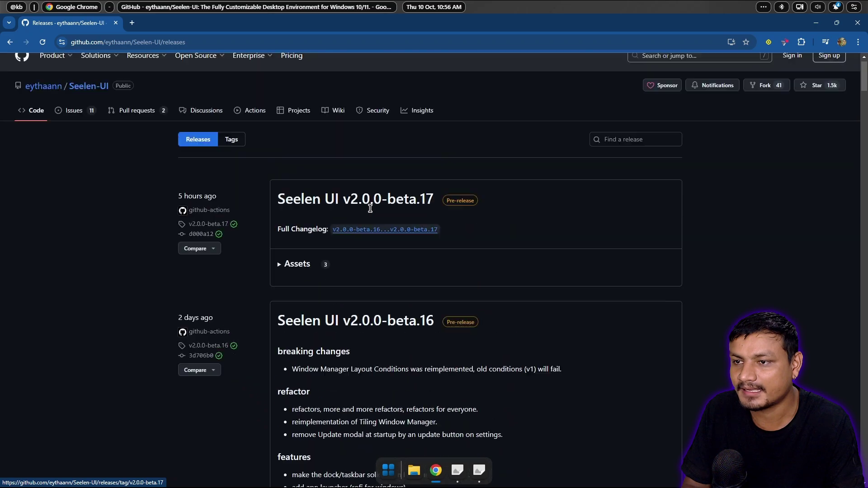
scroll(348, 218, "down", 3)
scroll(349, 219, "up", 4)
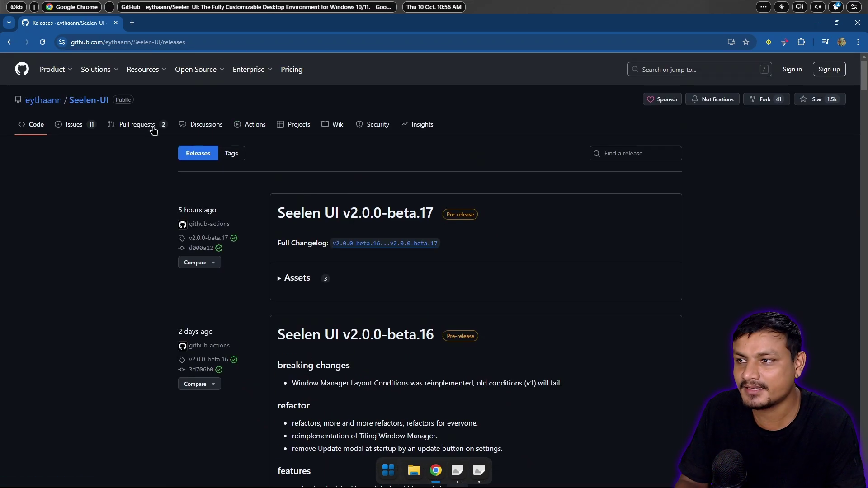
Return to the repository main page and scroll back to its top, showing latest release v1.10.6
left_click(10, 43)
scroll(355, 262, "down", 12)
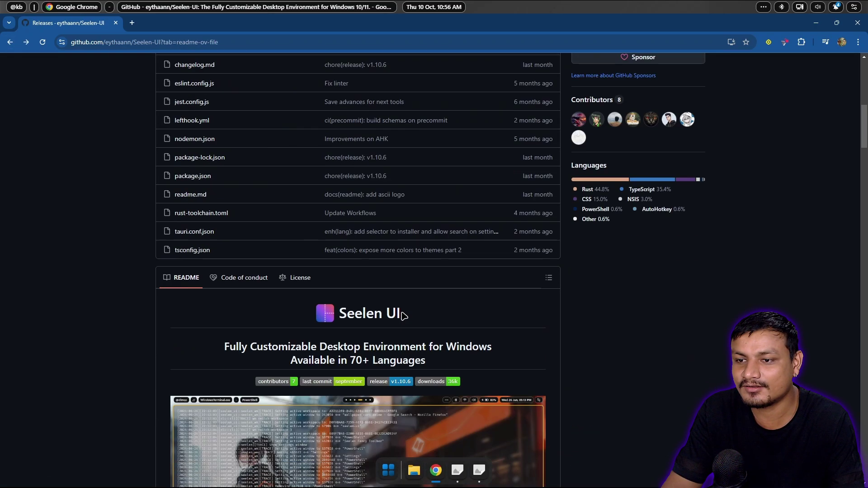
scroll(360, 301, "down", 5)
scroll(339, 330, "up", 5)
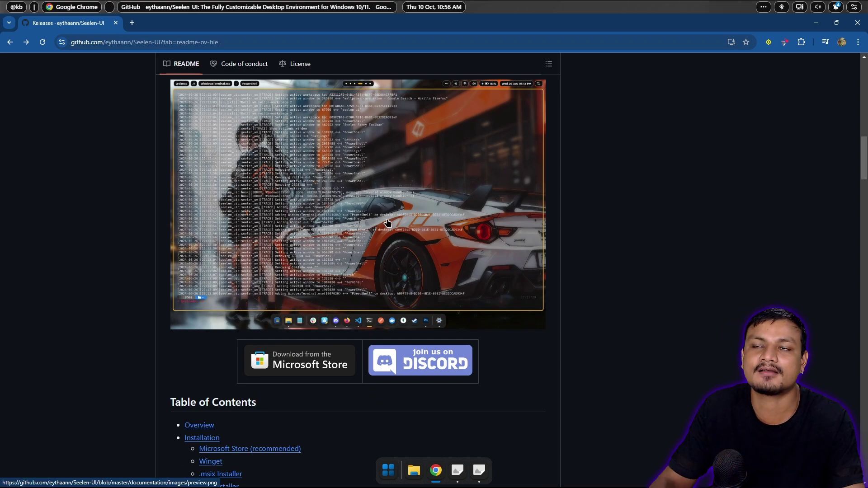
scroll(416, 281, "down", 5)
scroll(417, 280, "up", 11)
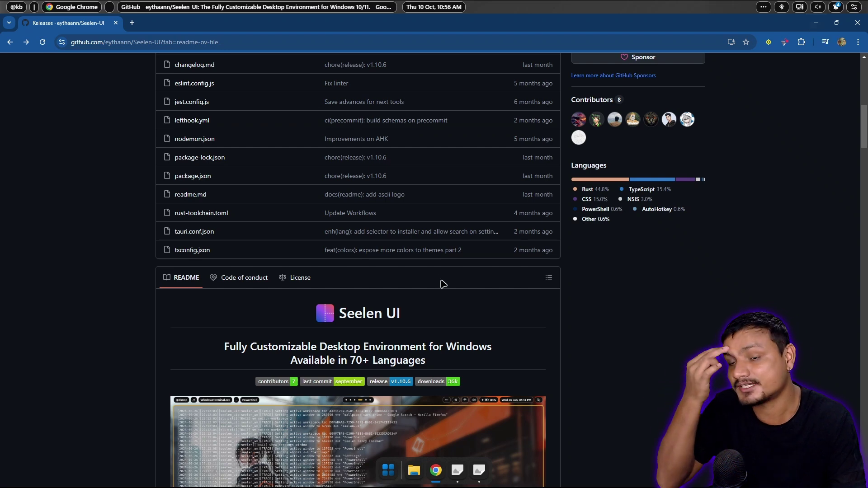
scroll(461, 311, "up", 2)
scroll(462, 312, "up", 7)
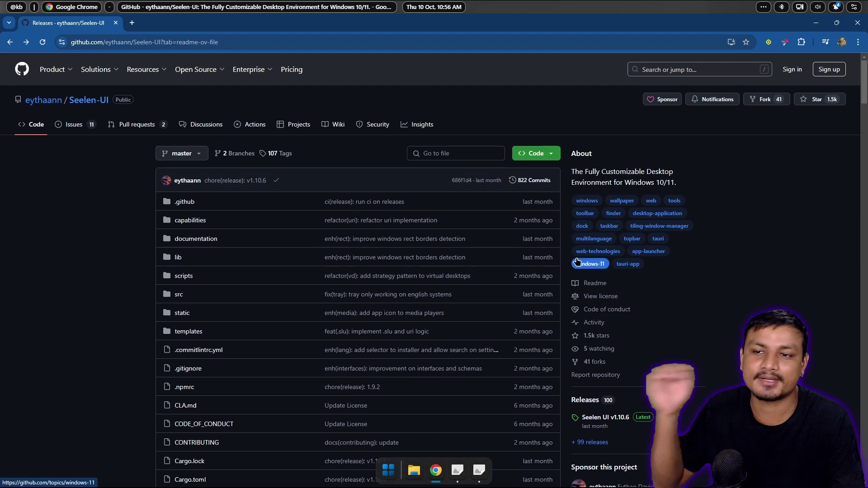
scroll(769, 240, "down", 3)
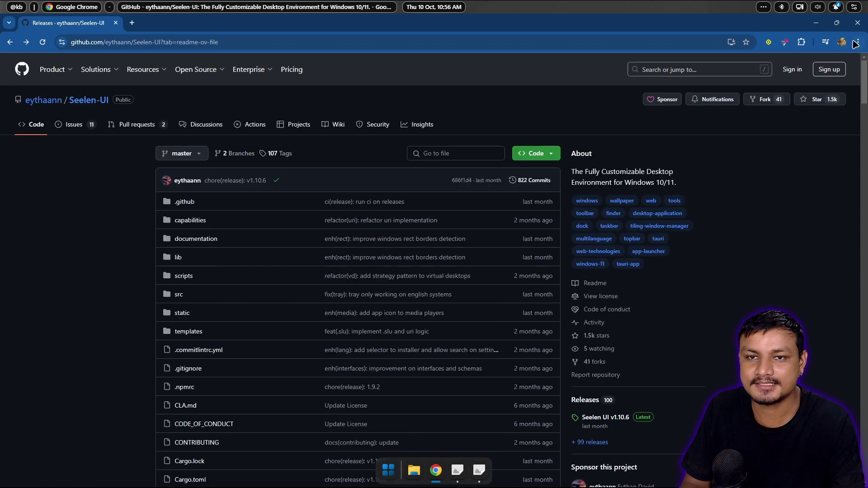
Close Chrome and launch the Seelen UI settings app from the Start menu
left_click(858, 22)
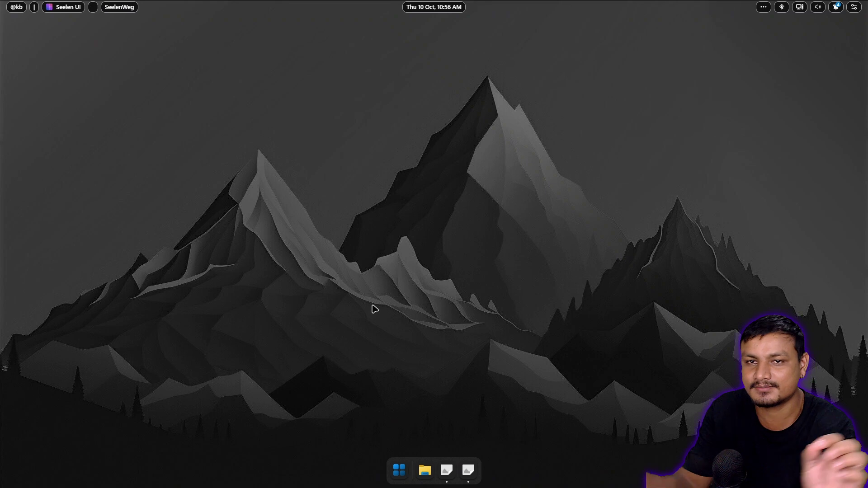
left_click(401, 473)
left_click(506, 330)
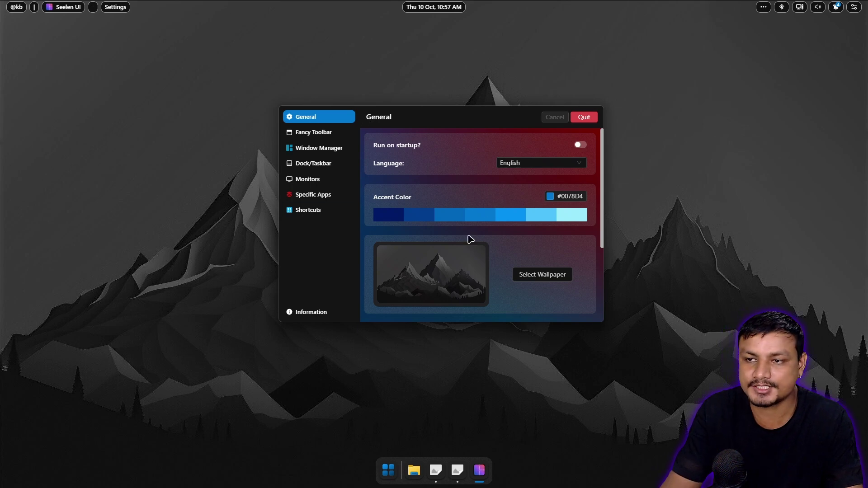
Remove Bubbles from the applied themes and apply Rainbow instead, saving each change
scroll(501, 239, "down", 3)
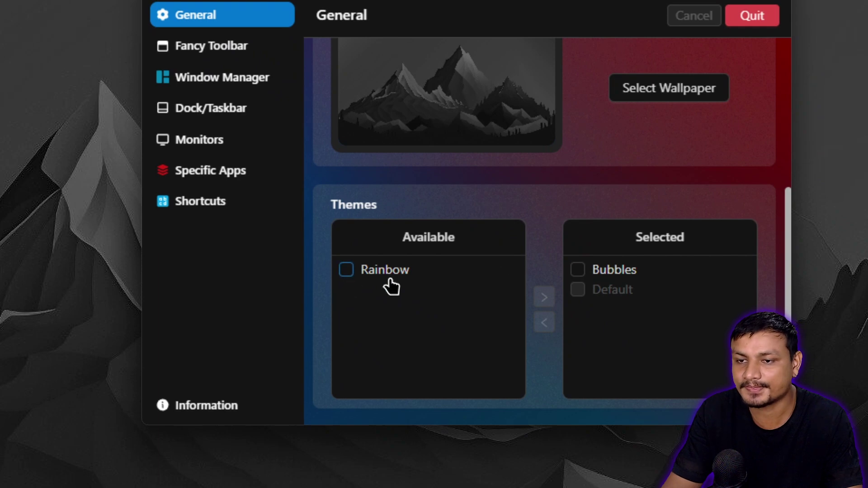
left_click(578, 270)
left_click(544, 323)
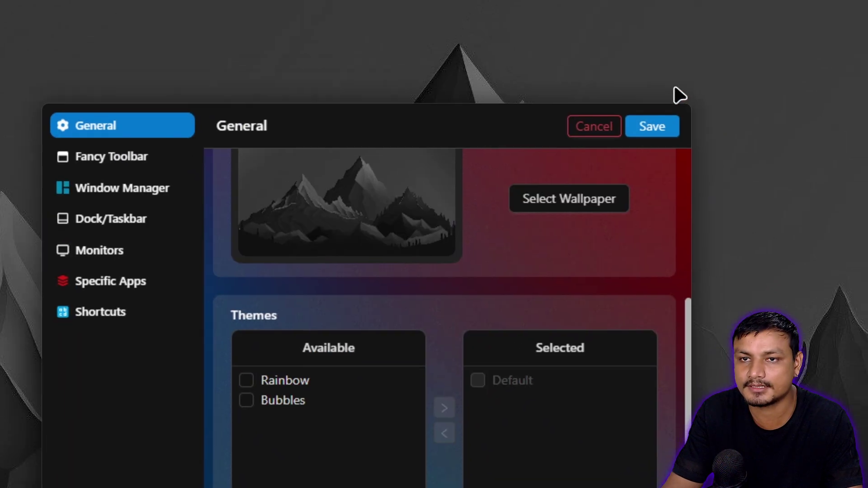
left_click(752, 16)
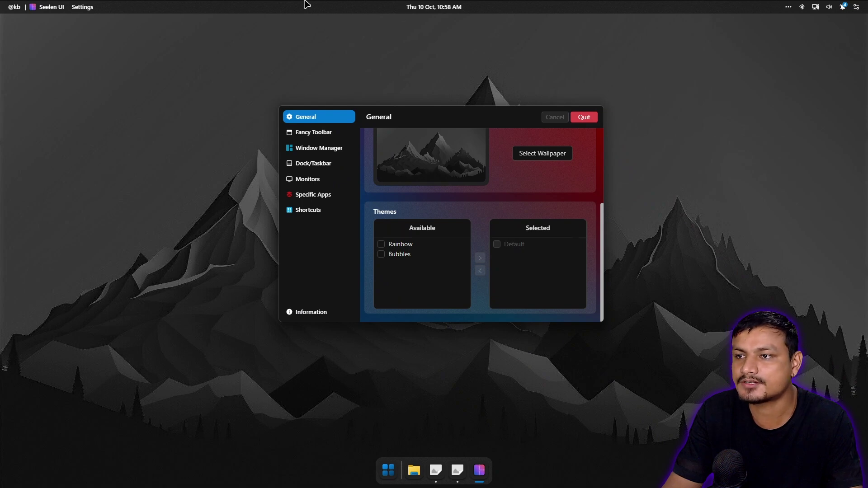
mouse_move(385, 249)
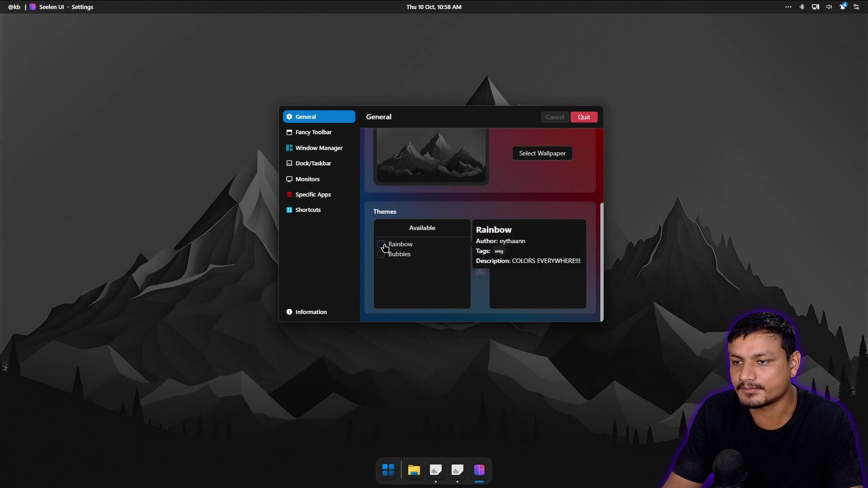
left_click(482, 258)
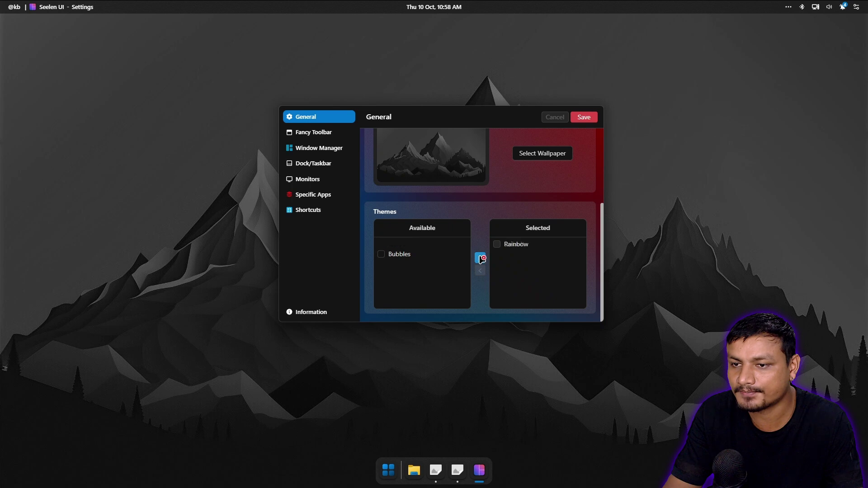
left_click(587, 121)
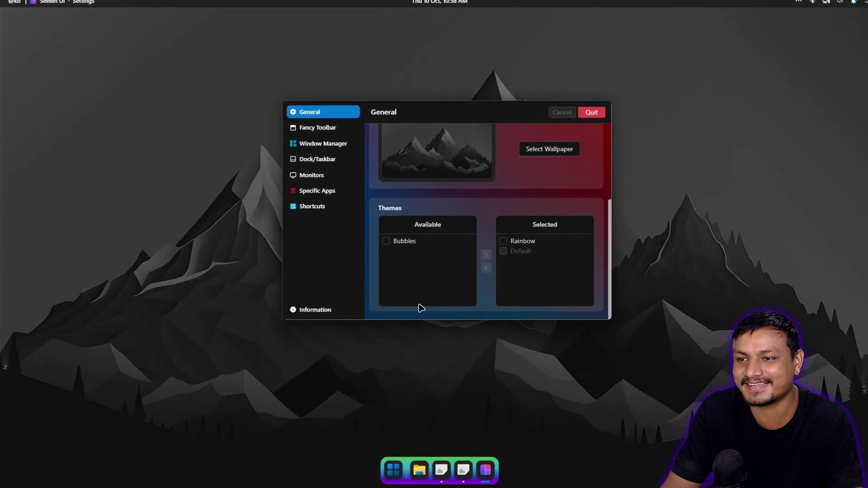
Restore Bubbles to the selected themes, move Rainbow back to Available, and save
left_click(386, 241)
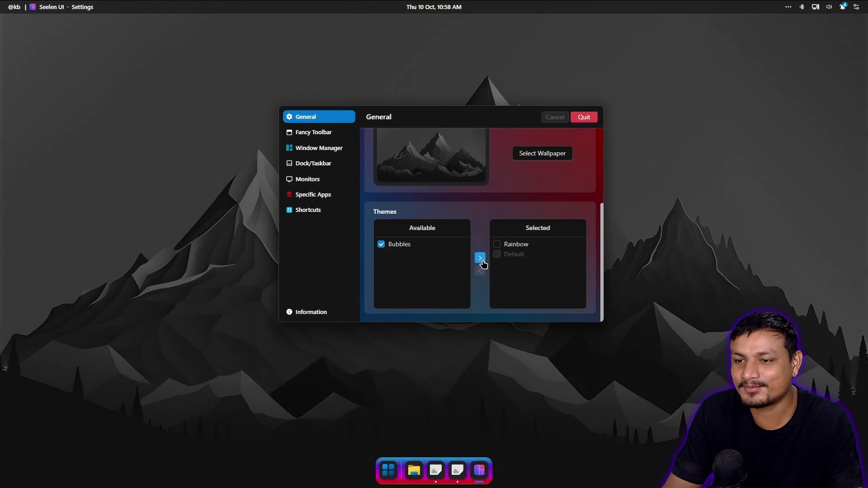
left_click(486, 256)
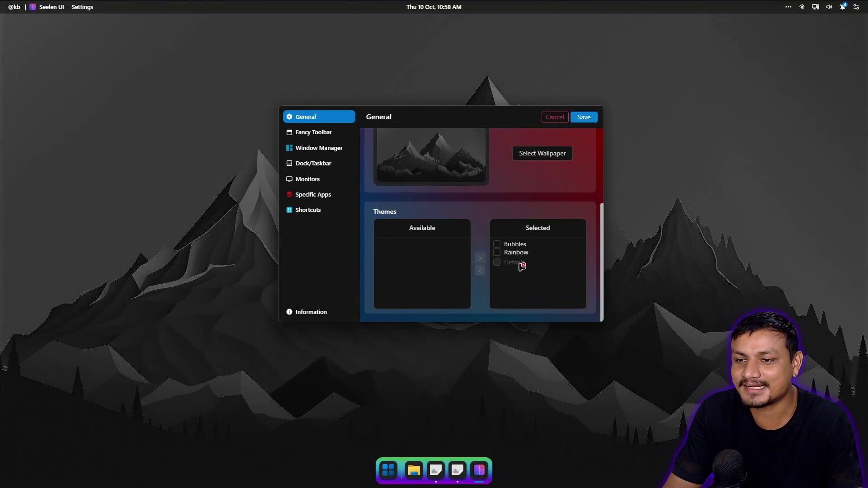
left_click(498, 254)
left_click(481, 271)
left_click(583, 118)
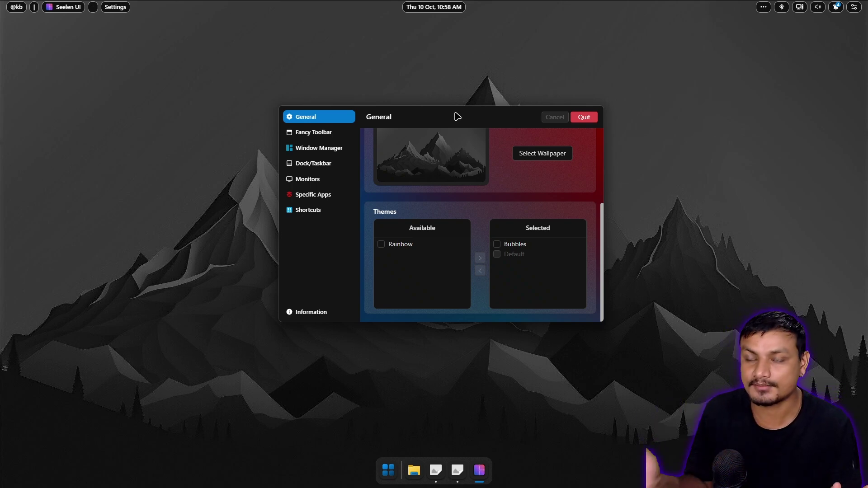
scroll(453, 222, "up", 1)
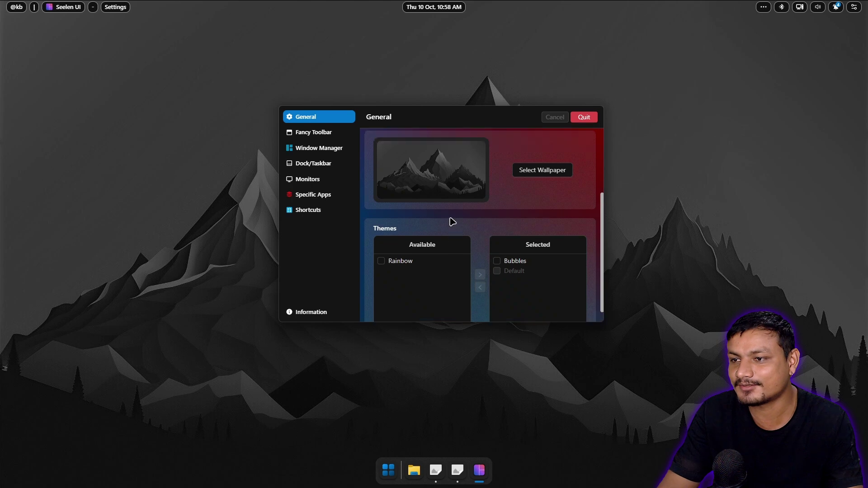
In Fancy Toolbar settings, disable the toolbar and save, then re-enable it
left_click(328, 134)
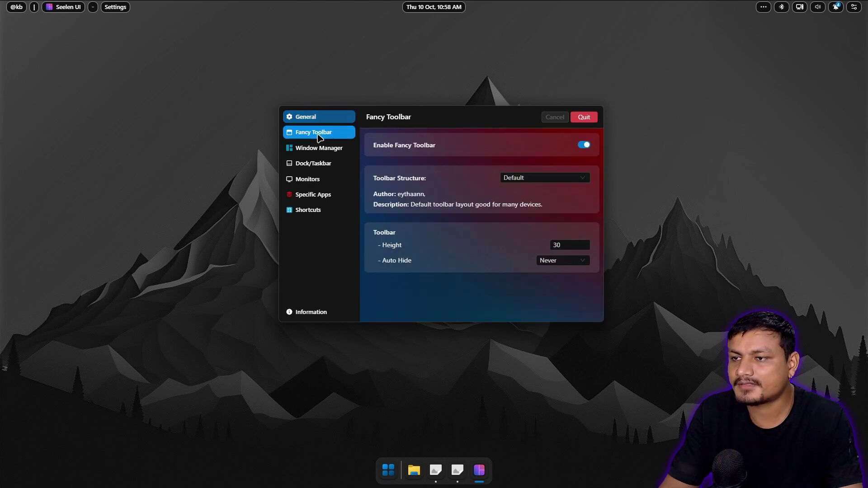
left_click(584, 145)
left_click(585, 117)
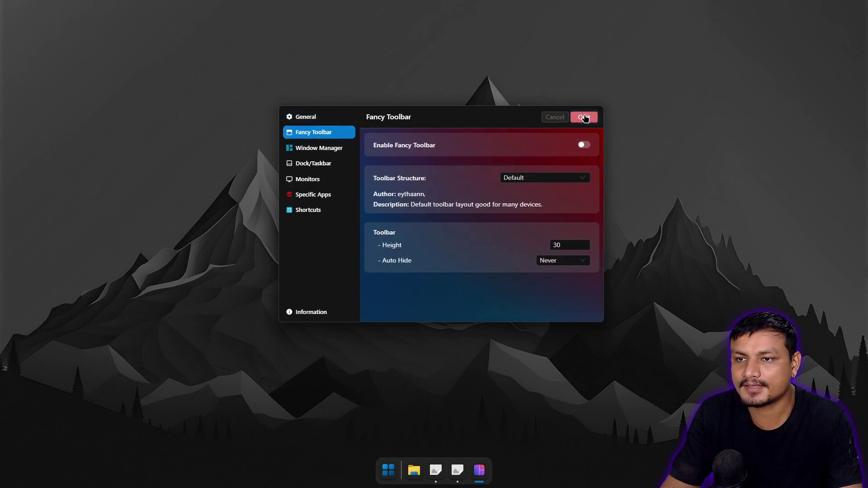
left_click(584, 146)
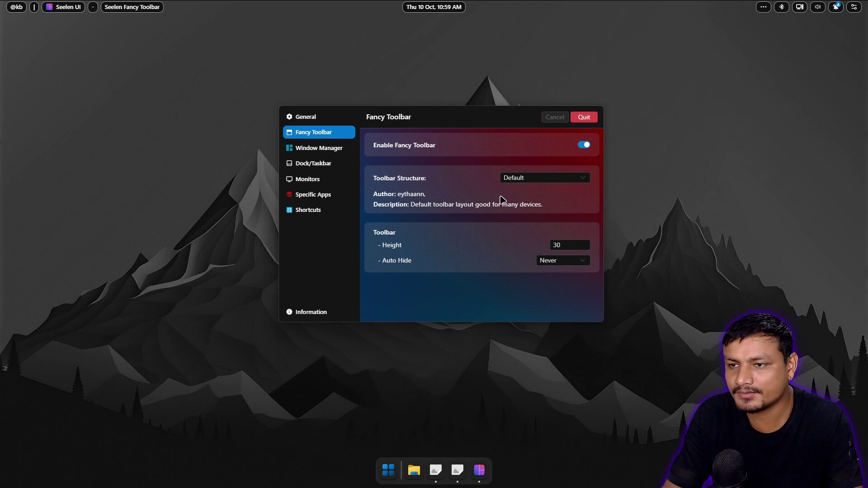
Apply the Default-Alter toolbar structure, then switch the structure back to Default
left_click(527, 181)
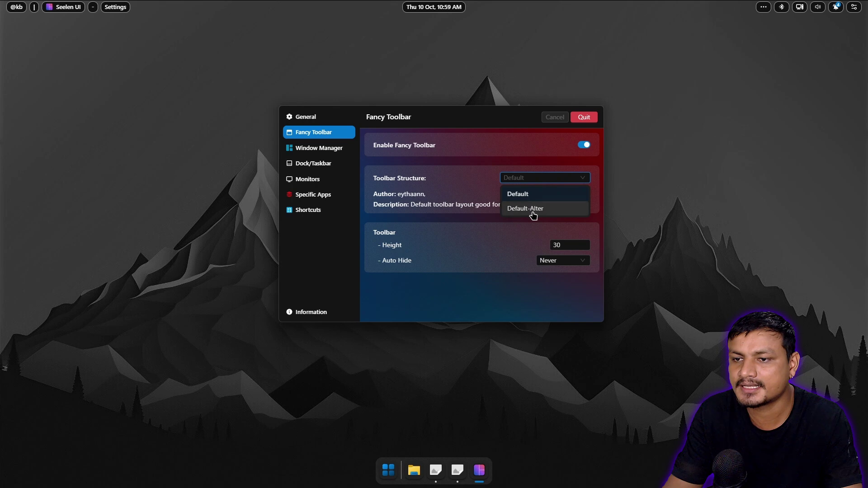
left_click(532, 213)
left_click(587, 119)
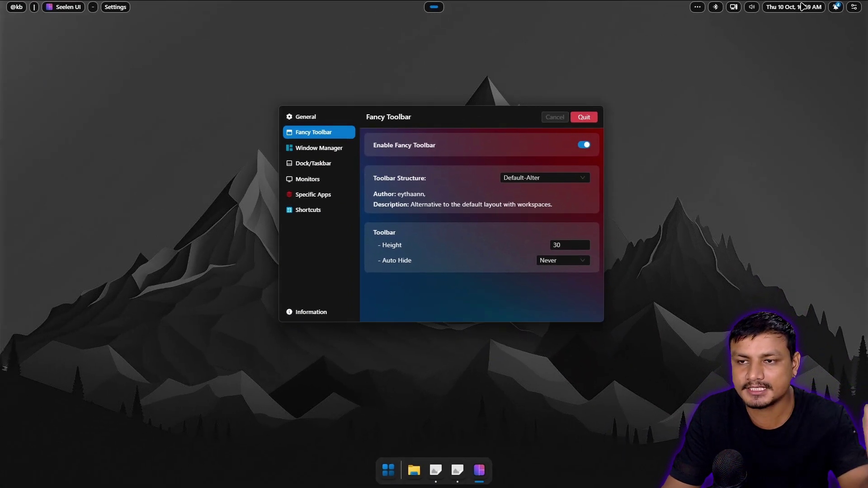
left_click(545, 182)
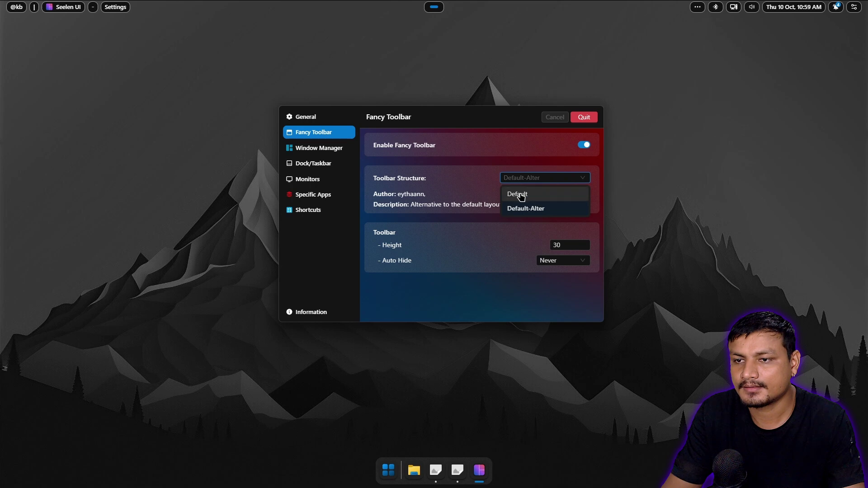
left_click(515, 193)
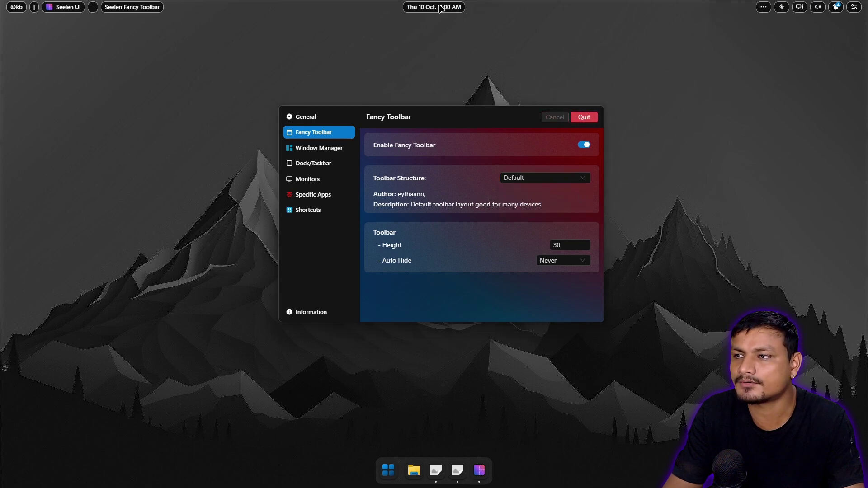
left_click(404, 31)
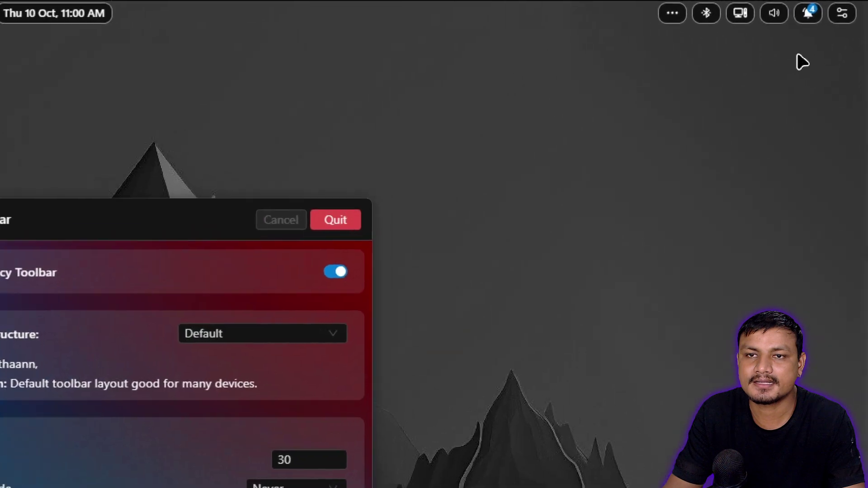
Check the tray apps and master volume, then clear all four toolbar notifications
left_click(763, 7)
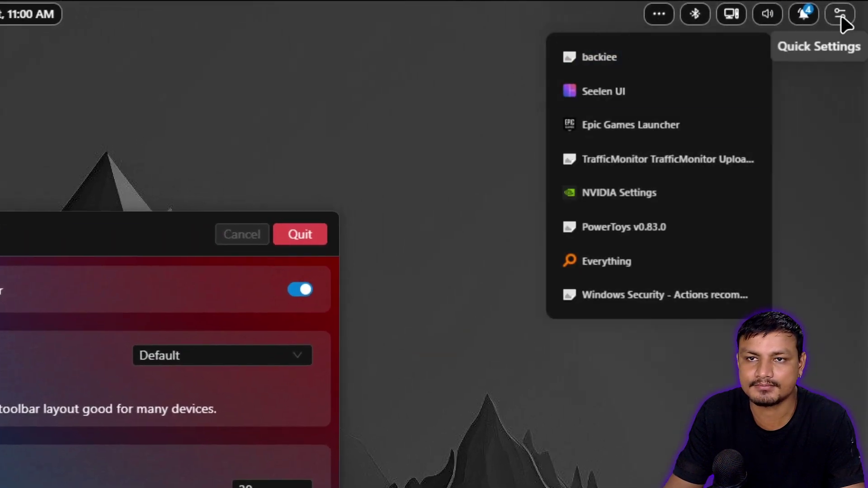
left_click(756, 15)
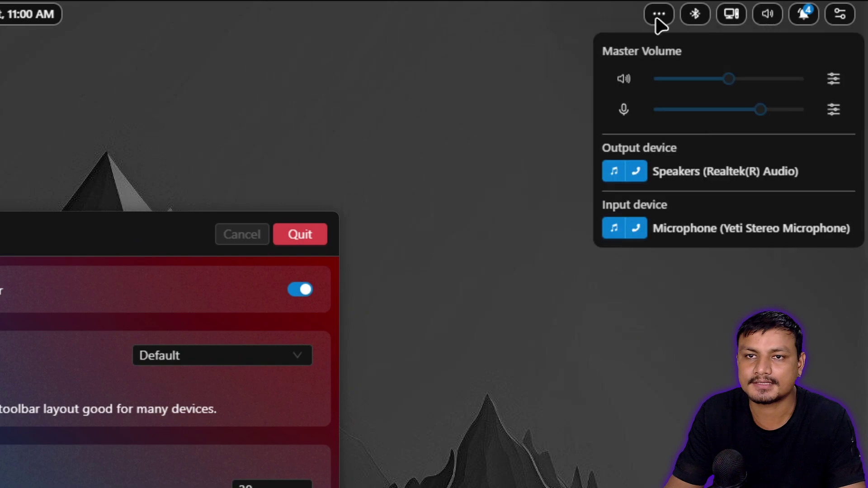
left_click(527, 30)
left_click(805, 18)
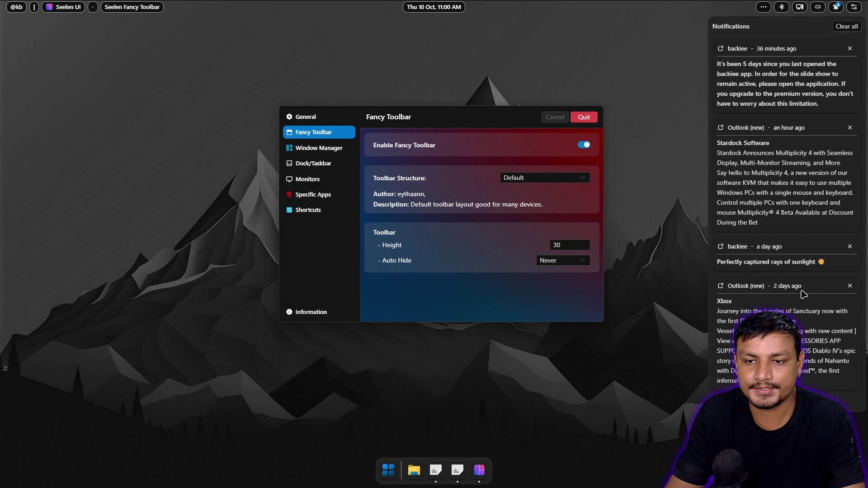
left_click(843, 30)
left_click(679, 107)
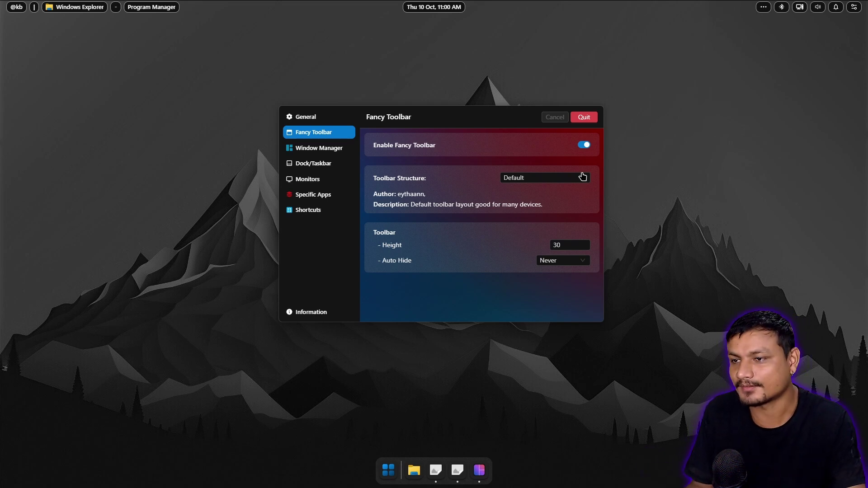
Glance over the Window Manager settings, then switch to the Dock/Taskbar settings page
left_click(312, 148)
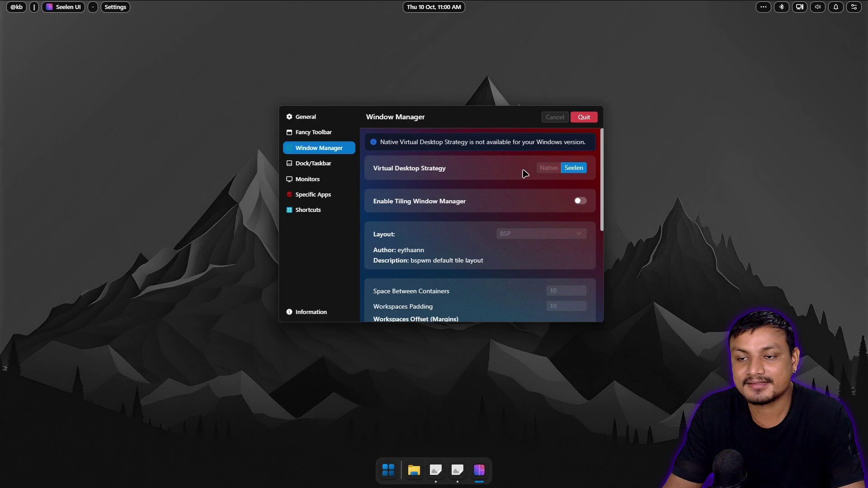
scroll(582, 207, "down", 2)
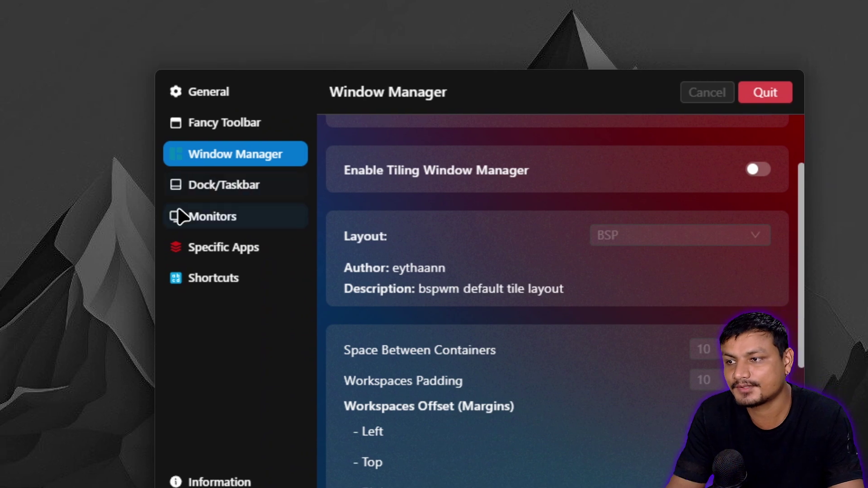
mouse_move(213, 192)
left_click(237, 184)
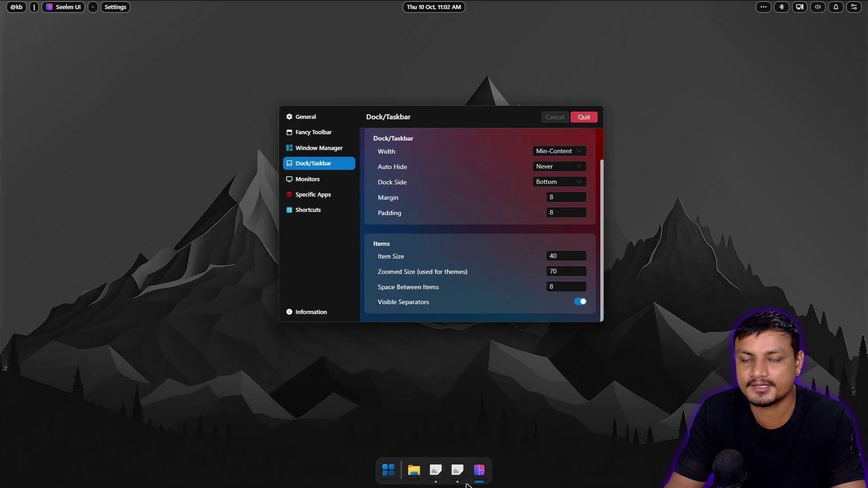
left_click(455, 434)
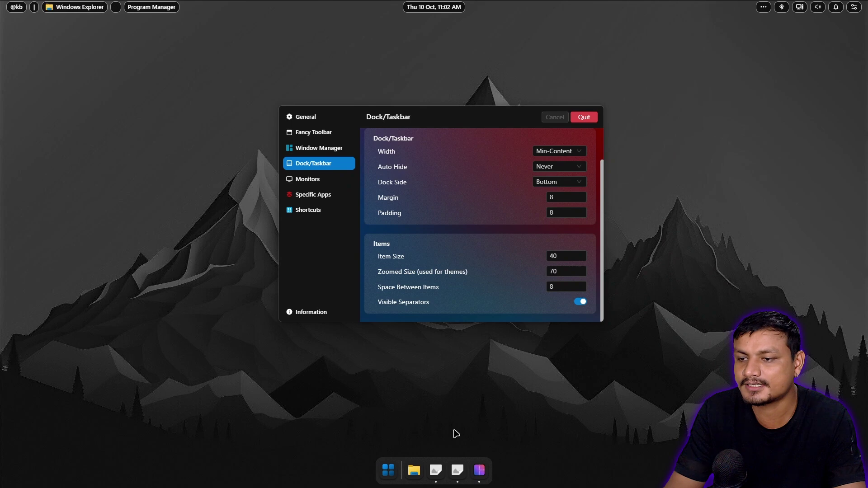
left_click(441, 195)
scroll(441, 195, "up", 1)
left_click(542, 192)
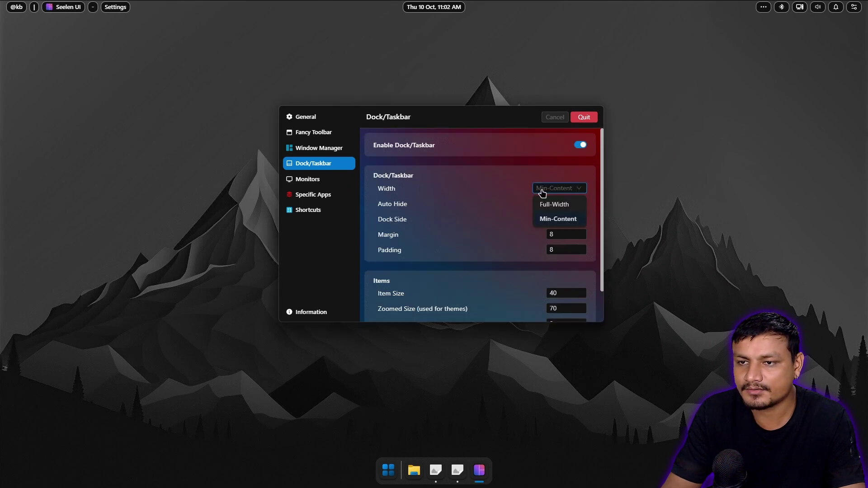
left_click(554, 203)
left_click(586, 119)
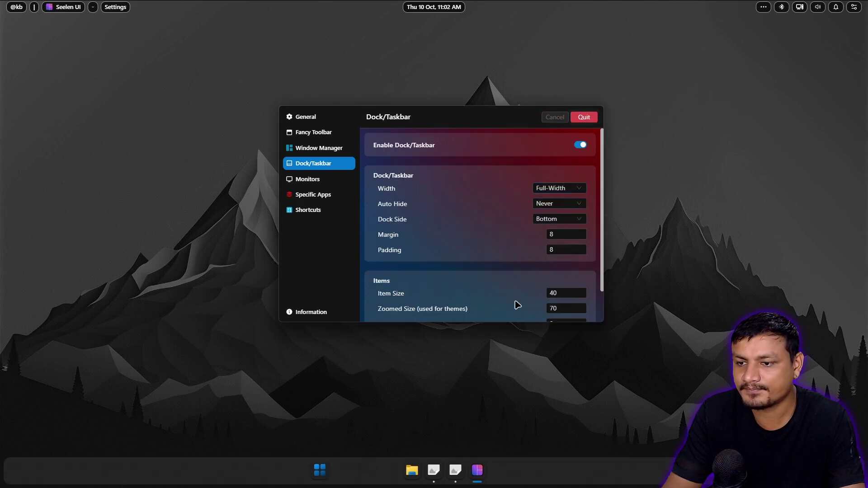
left_click(543, 192)
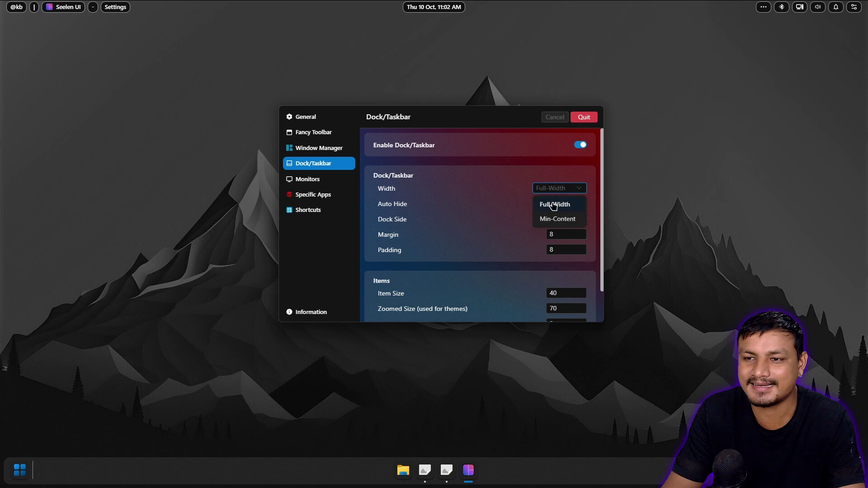
left_click(559, 218)
left_click(586, 118)
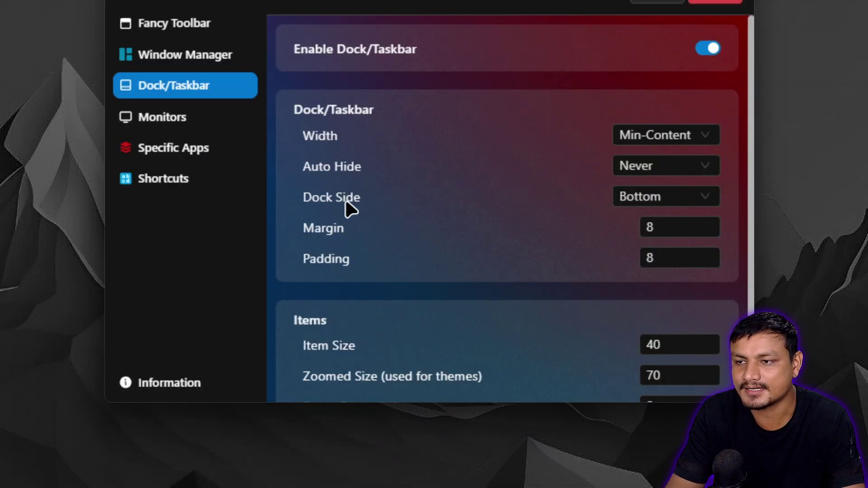
left_click(626, 200)
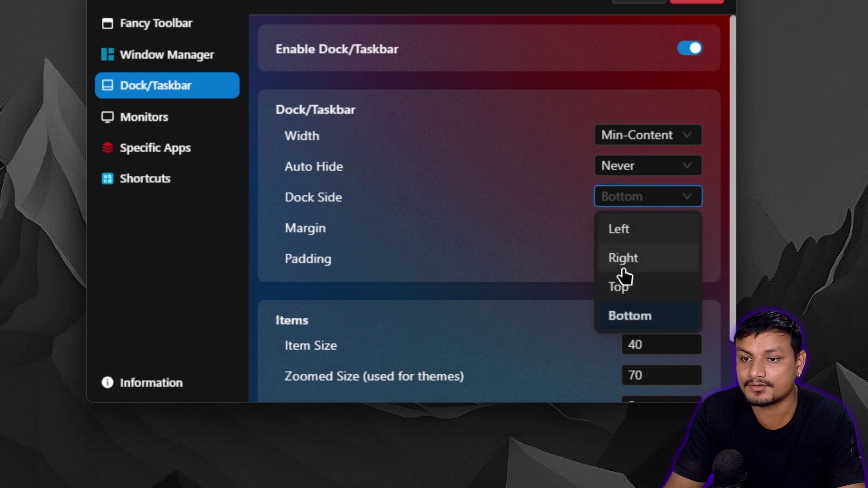
left_click(650, 268)
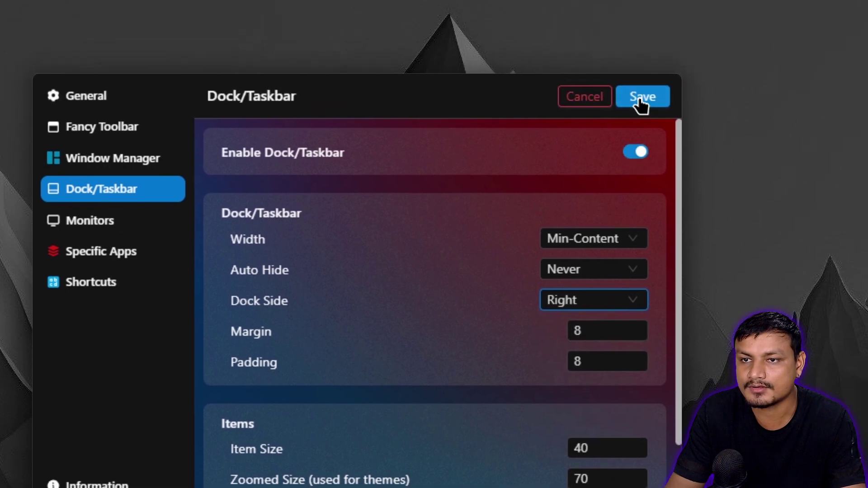
left_click(610, 303)
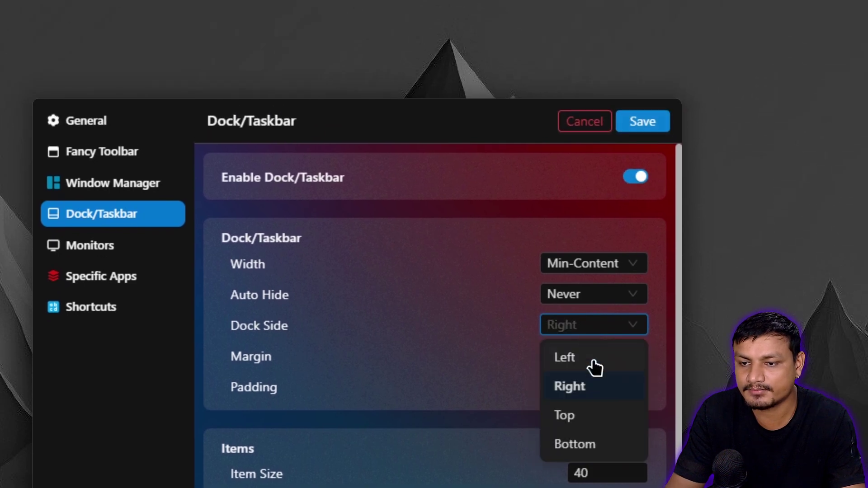
left_click(577, 304)
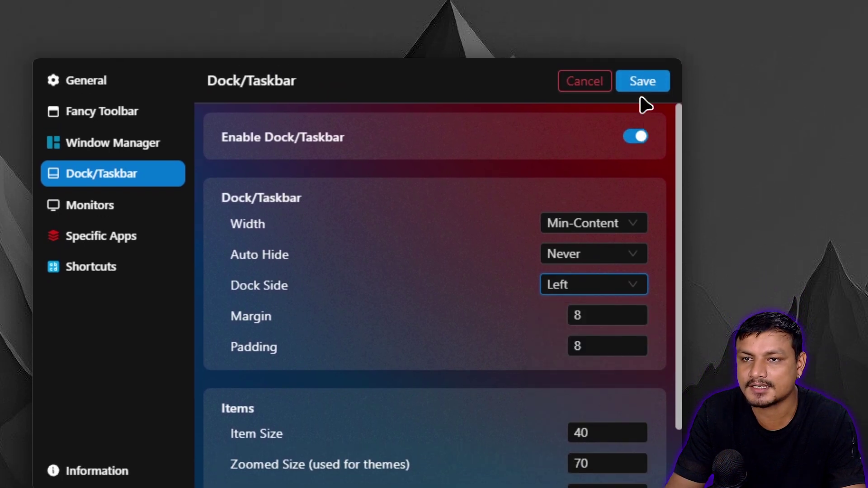
left_click(642, 73)
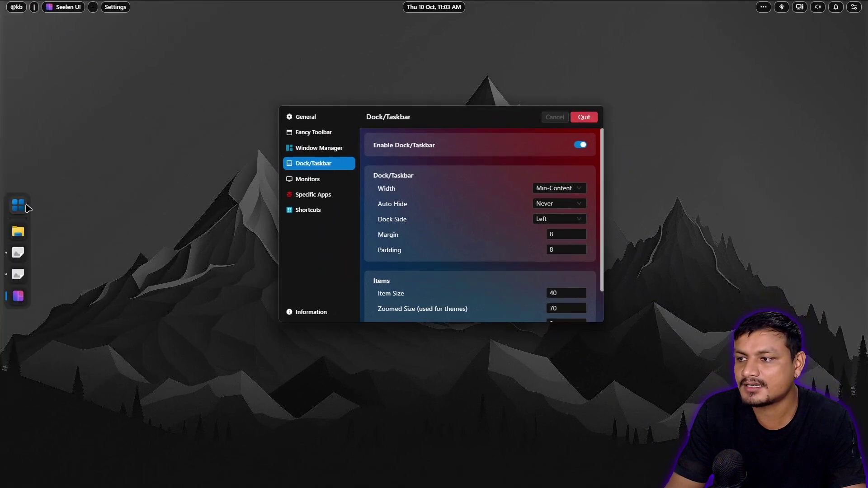
left_click(560, 219)
left_click(559, 279)
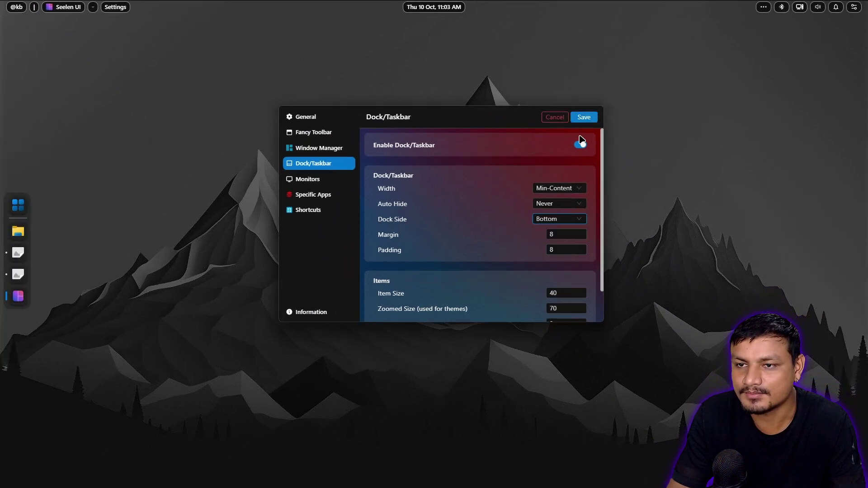
left_click(582, 118)
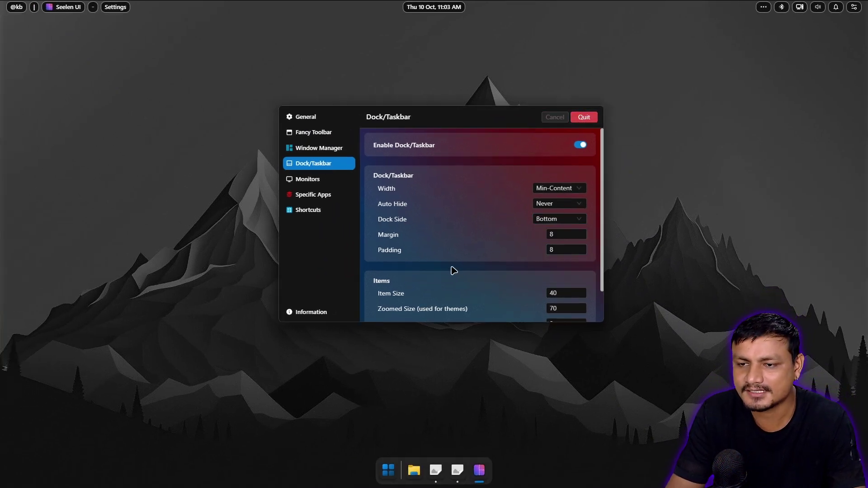
scroll(468, 244, "down", 2)
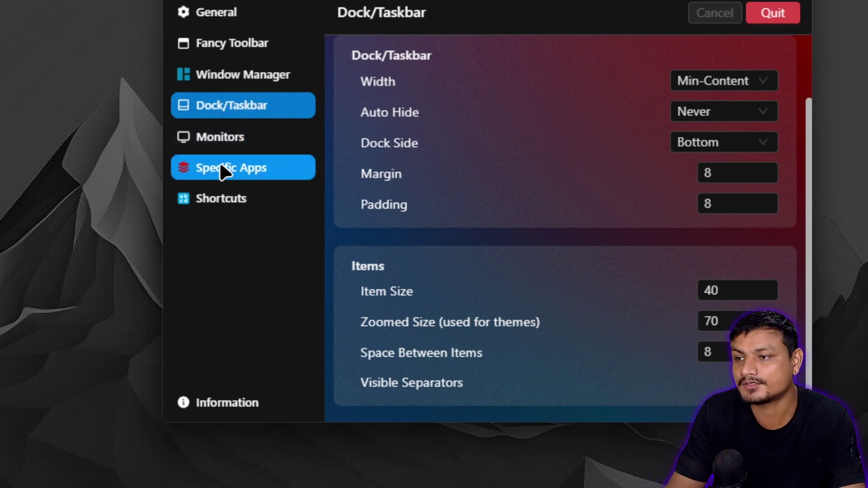
Pass through Specific Apps to Shortcuts and scroll the focus, resize and workspace bindings
left_click(224, 168)
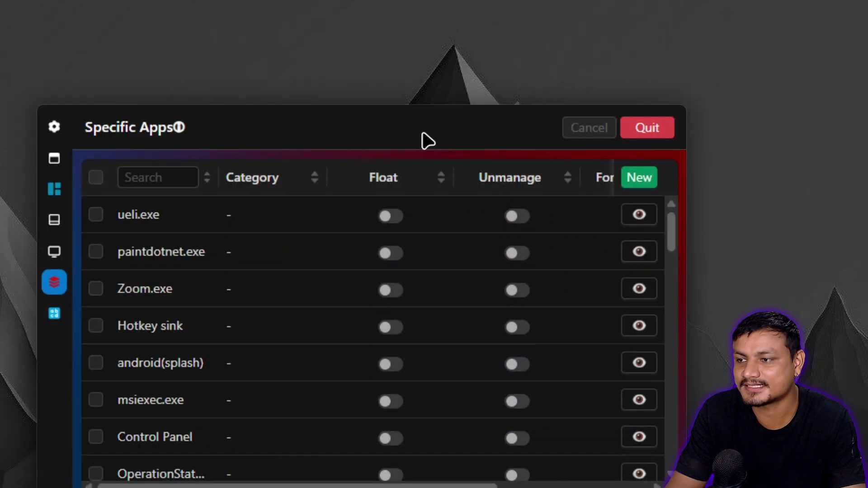
left_click(55, 314)
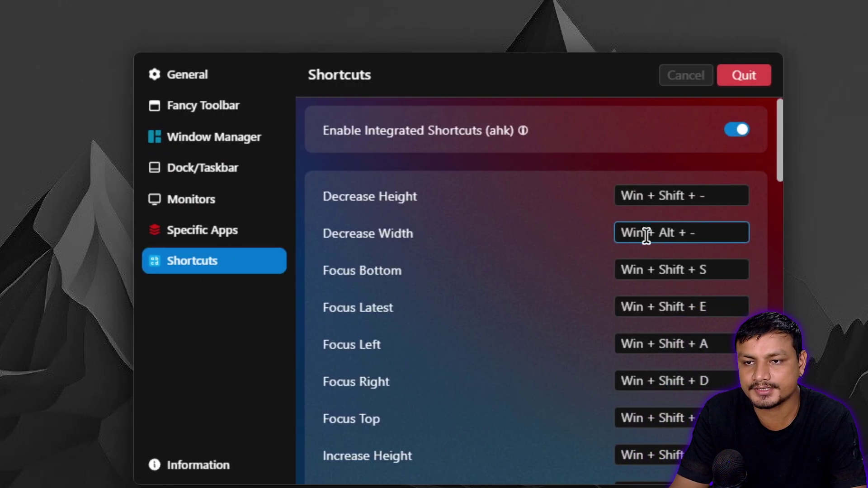
scroll(414, 308, "down", 2)
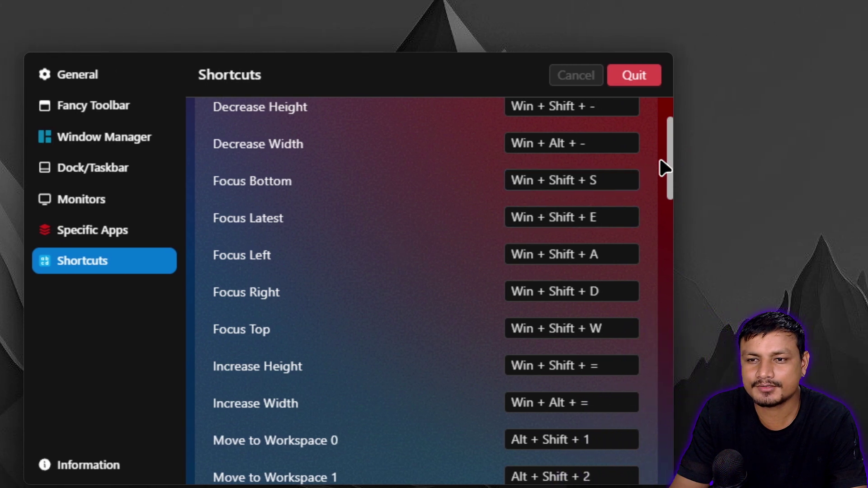
left_click_drag(780, 169, 780, 212)
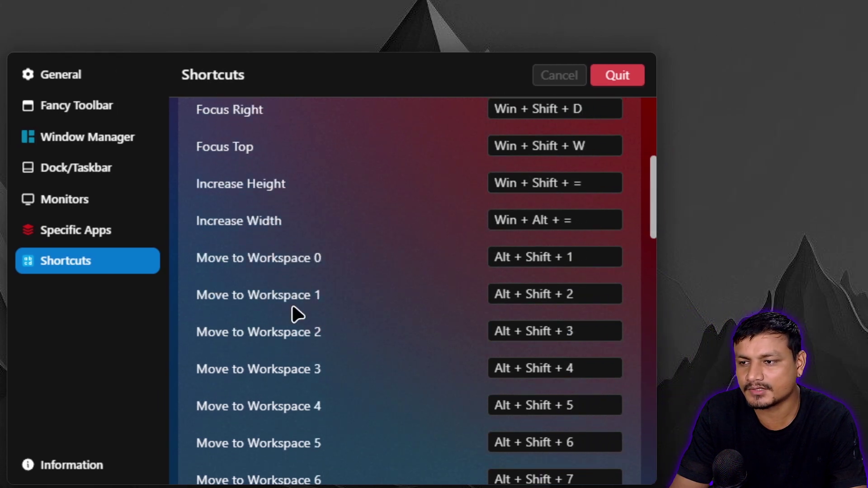
scroll(301, 310, "down", 3)
scroll(289, 294, "up", 3)
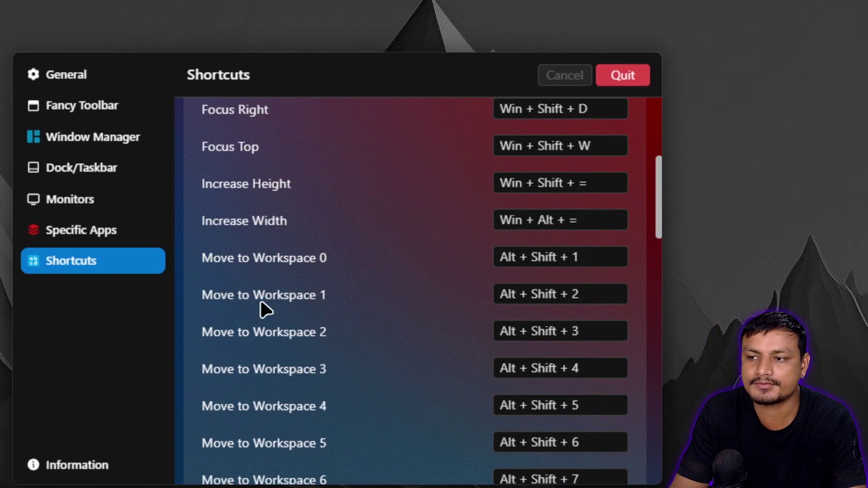
Return to the General settings page and move the settings window slightly higher
scroll(264, 305, "down", 10)
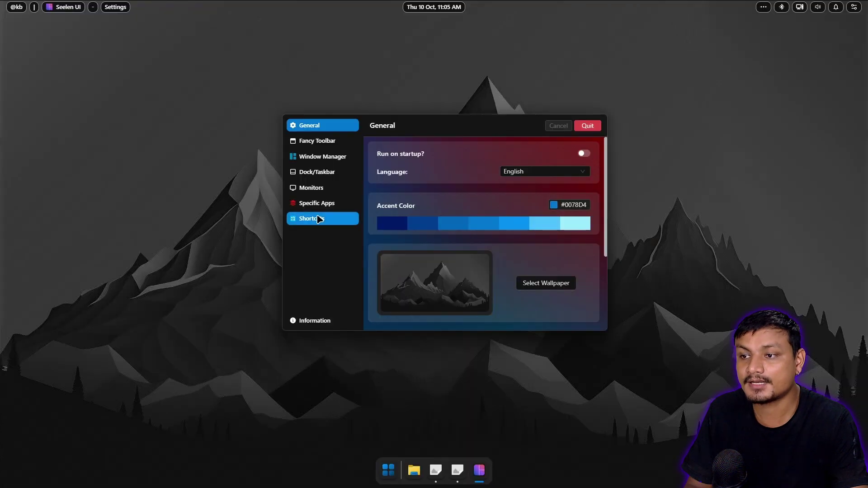
left_click(294, 126)
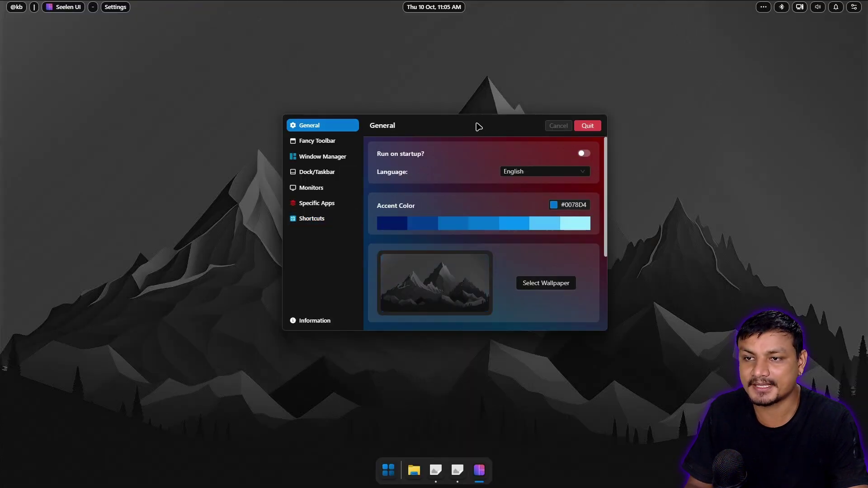
left_click_drag(479, 127, 474, 106)
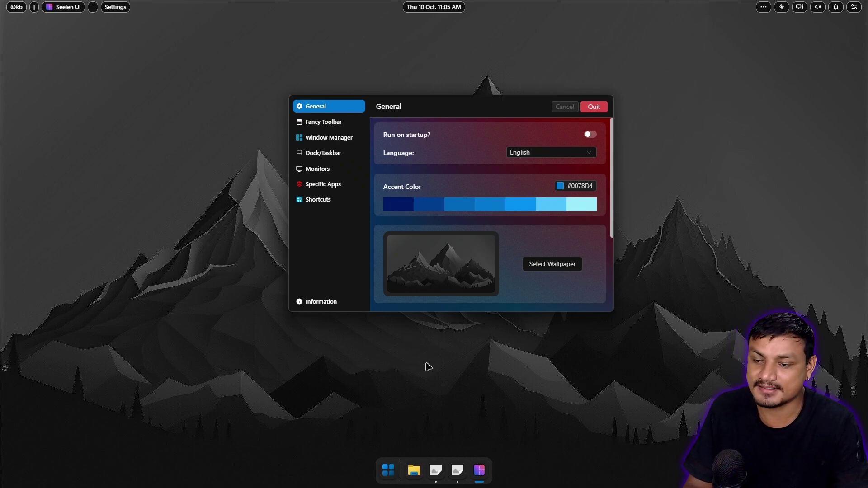
Turn on Show desktop icons and drag the Xplorer shortcut onto the dock
right_click(211, 180)
left_click(343, 254)
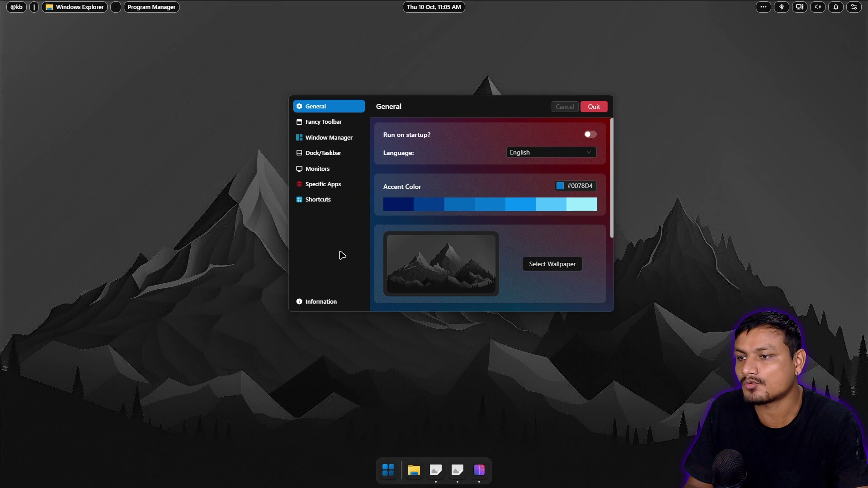
left_click_drag(155, 262, 390, 461)
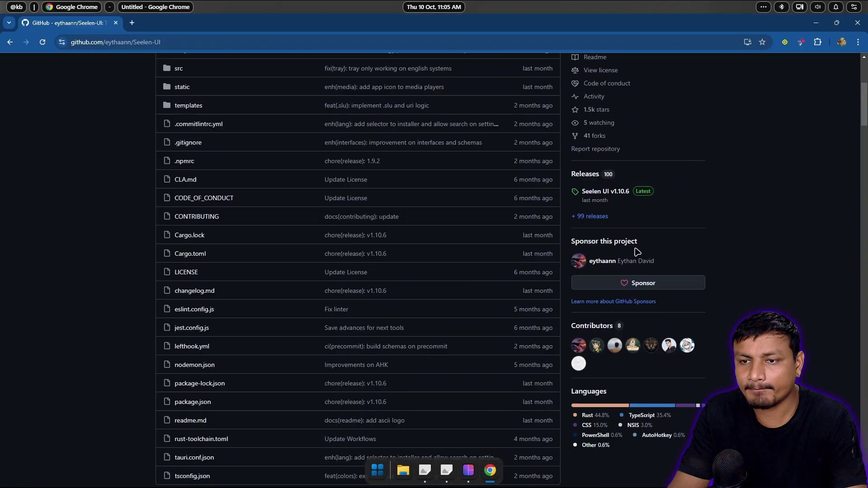
Open the Seelen UI project's Releases page and skim it
left_click(585, 174)
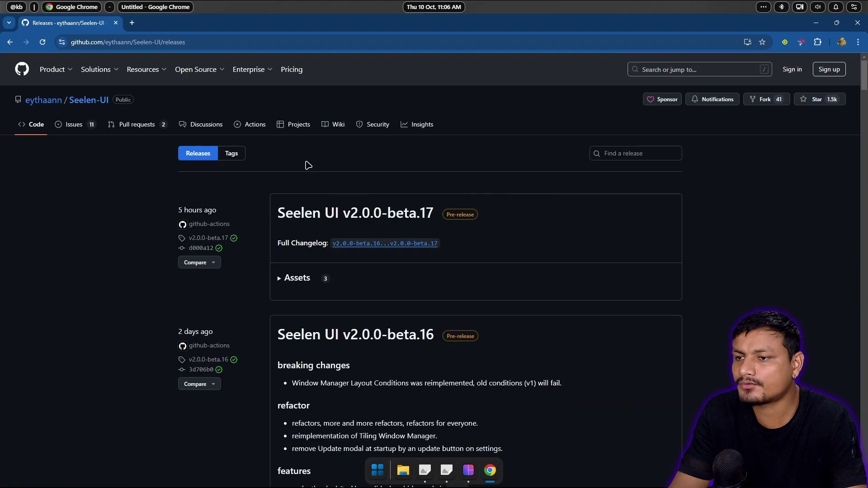
scroll(169, 161, "down", 1)
scroll(168, 161, "up", 1)
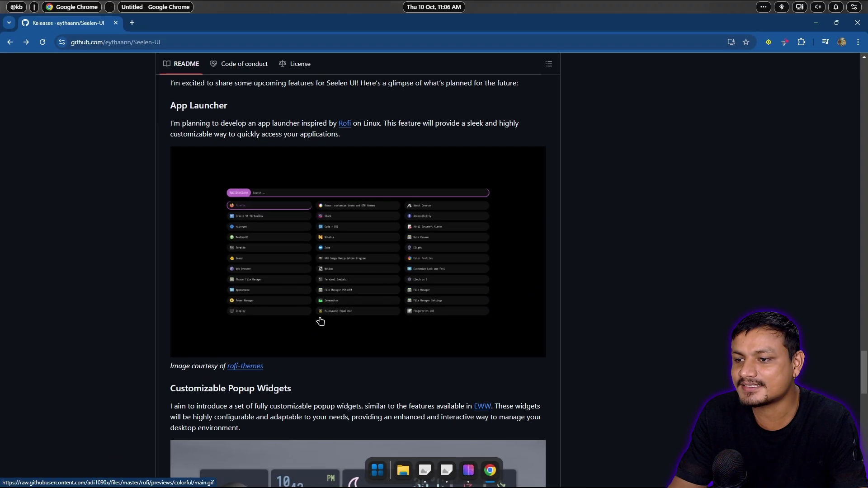
Preview the App Launcher GIF in a new tab, close it, and scroll the README
left_click(321, 321)
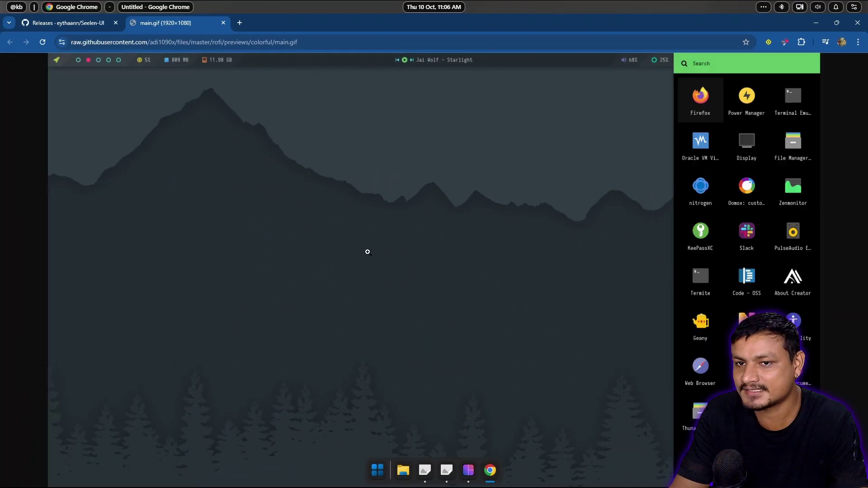
key("ctrl+w")
scroll(361, 266, "down", 2)
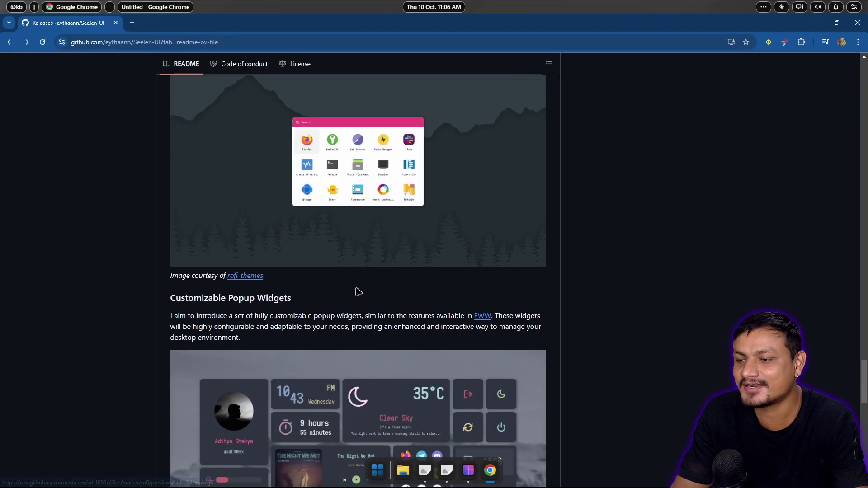
scroll(343, 271, "up", 3)
scroll(311, 232, "down", 4)
scroll(311, 233, "down", 4)
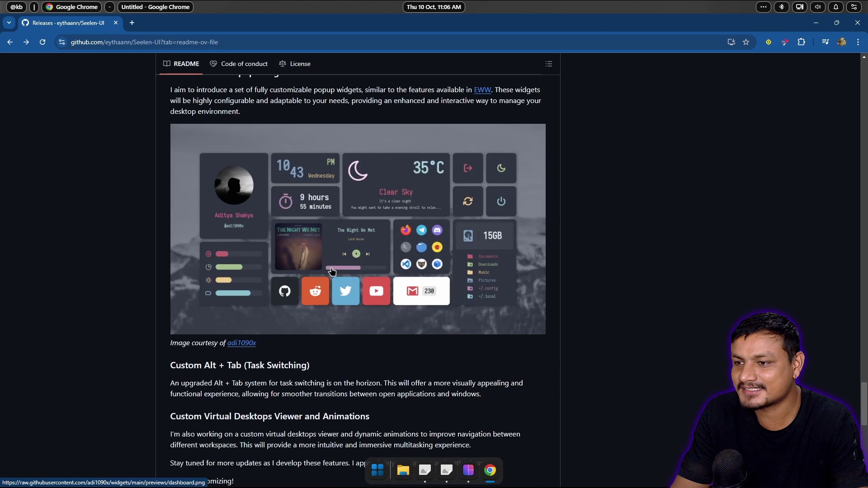
scroll(311, 231, "up", 2)
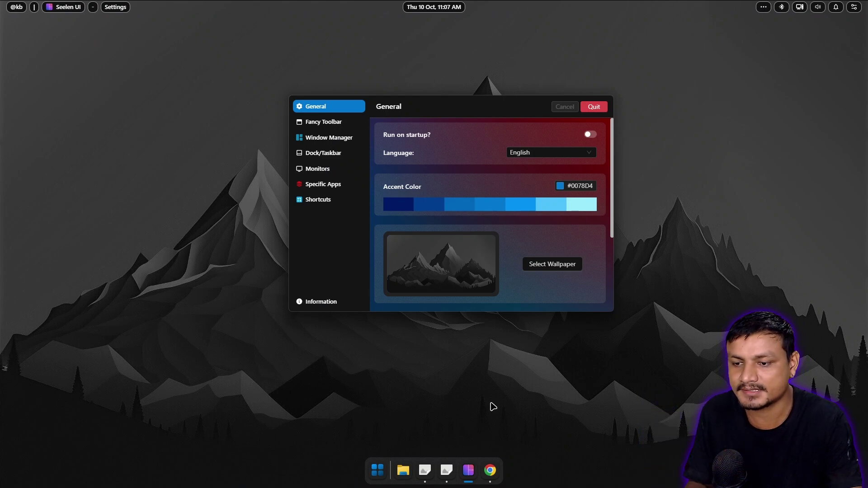
Bring the Seelen UI GitHub page back from Chrome's dock icon and scroll to the top
left_click(491, 471)
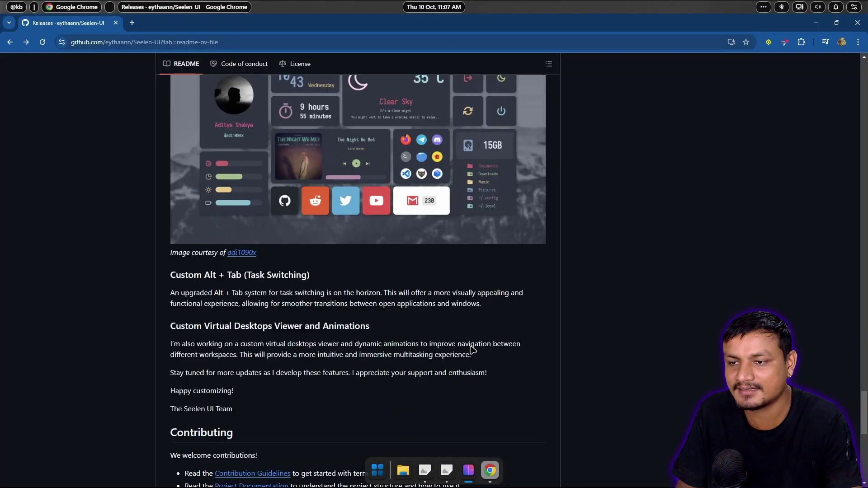
scroll(643, 264, "up", 15)
scroll(643, 263, "up", 15)
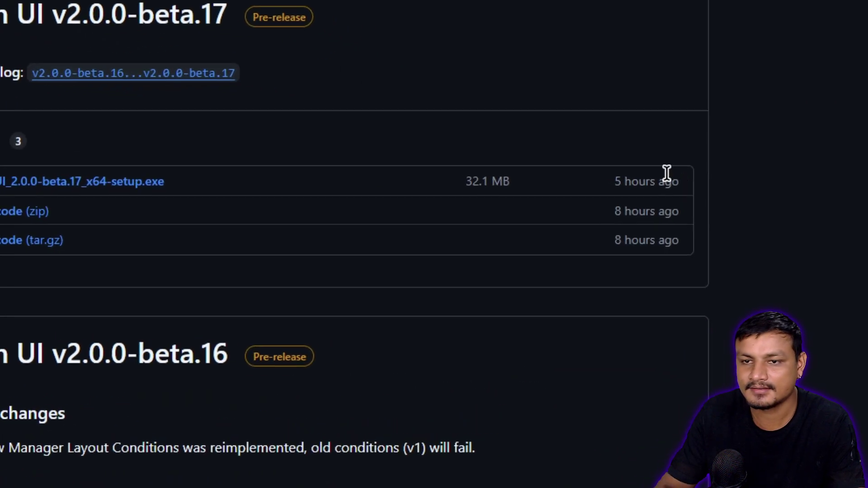
Select the setup file's '5 hours ago' time to see its publish date, then skim older release notes
left_click_drag(607, 181, 670, 181)
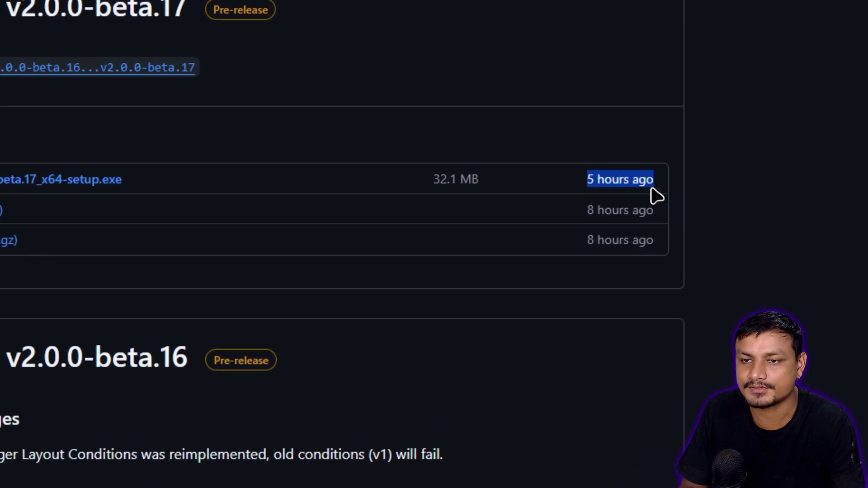
mouse_move(647, 183)
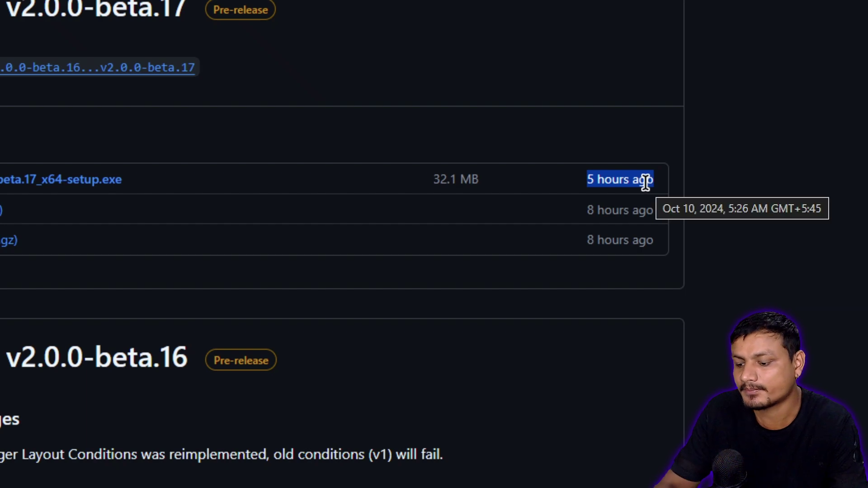
scroll(413, 226, "down", 7)
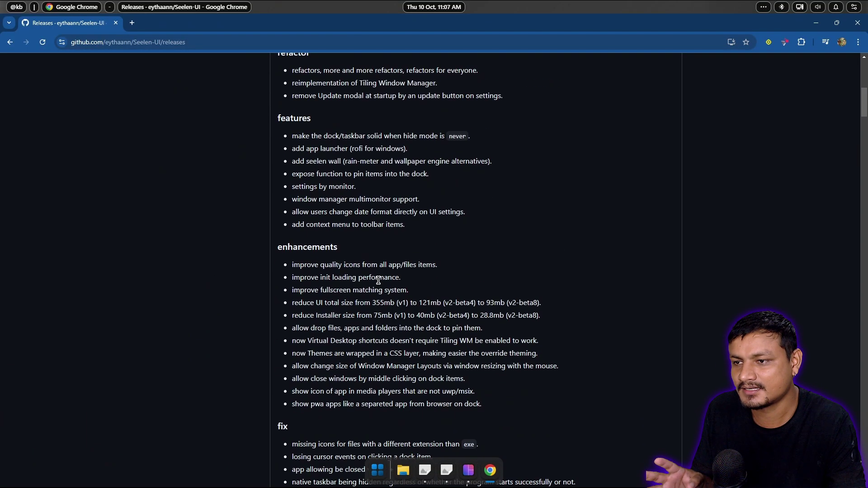
scroll(379, 281, "up", 5)
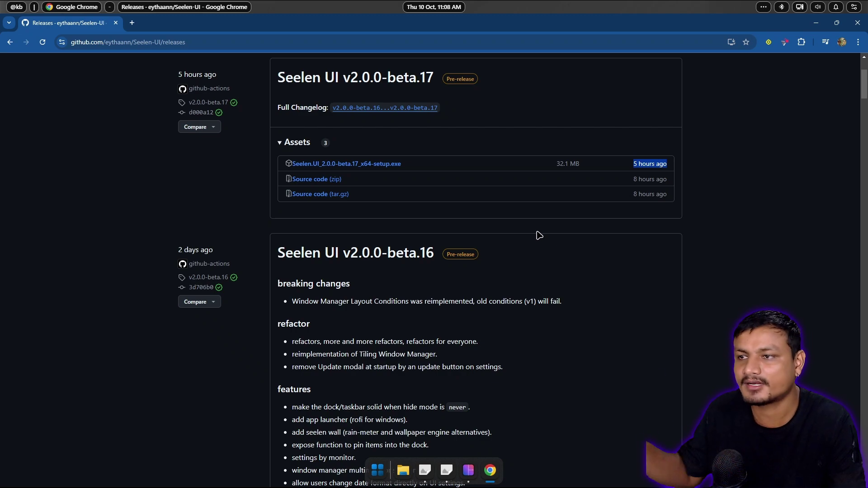
scroll(503, 261, "down", 1)
scroll(503, 261, "down", 12)
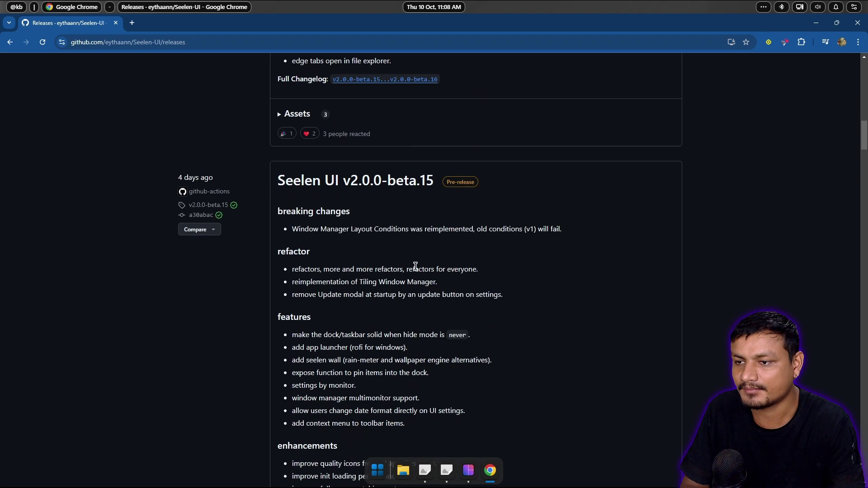
scroll(407, 267, "up", 7)
scroll(420, 277, "down", 10)
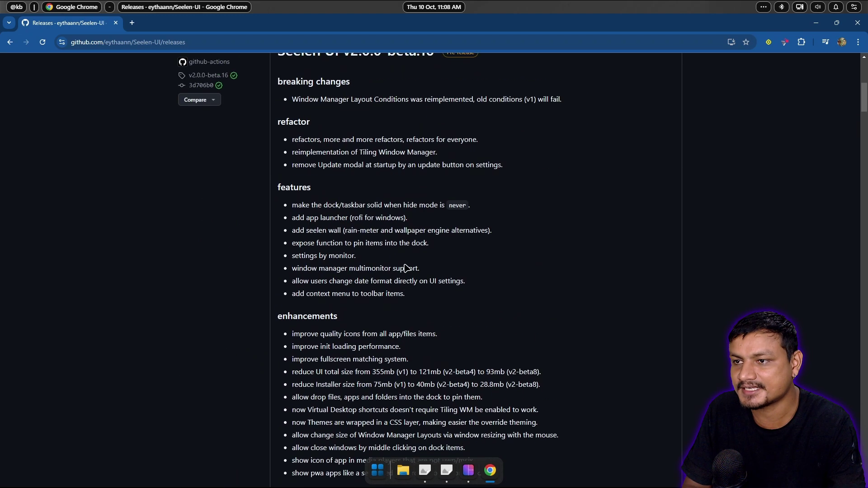
Go back to the Seelen UI README, then launch Task Manager with Ctrl+Shift+Esc
key("alt+Left")
scroll(317, 290, "up", 20)
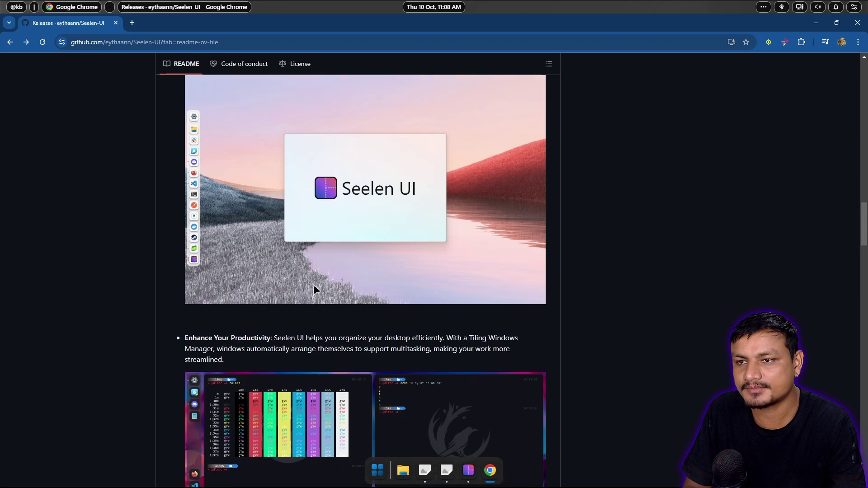
scroll(315, 290, "down", 5)
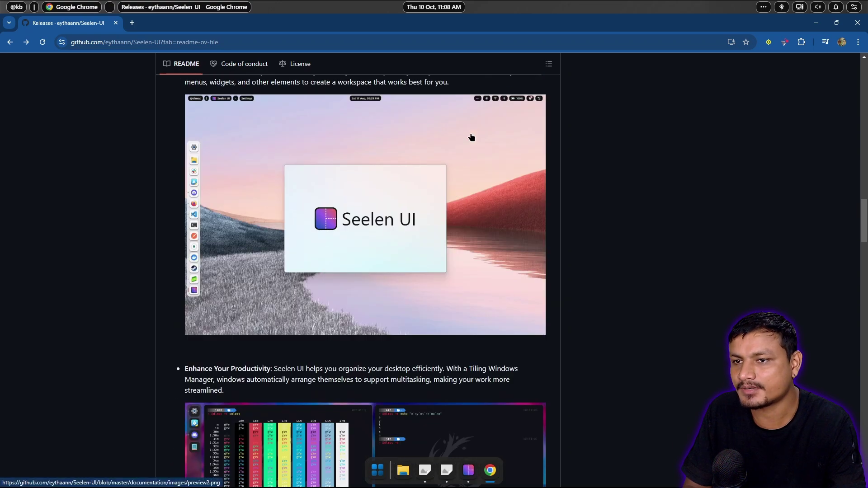
key("ctrl+shift+Escape")
Sort Task Manager's processes by CPU, highest usage first
left_click(402, 86)
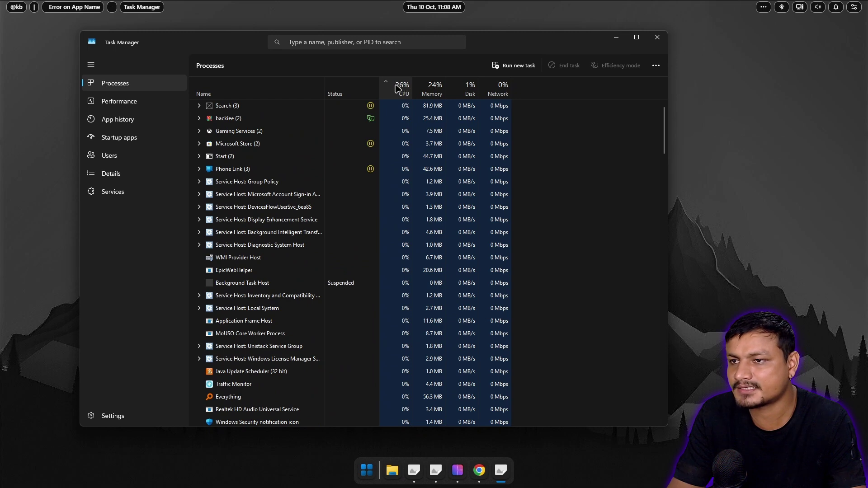
left_click(396, 89)
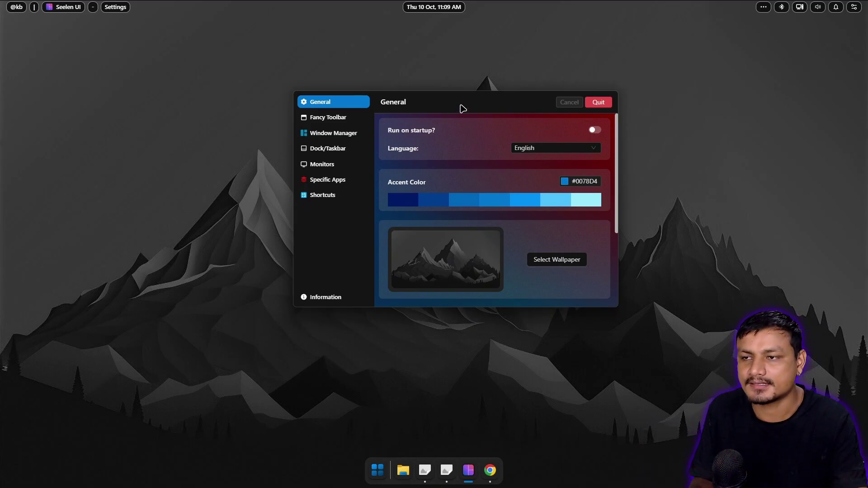
Pin Chrome's dock item to the centre group using Pin to Center
left_click_drag(463, 103, 457, 112)
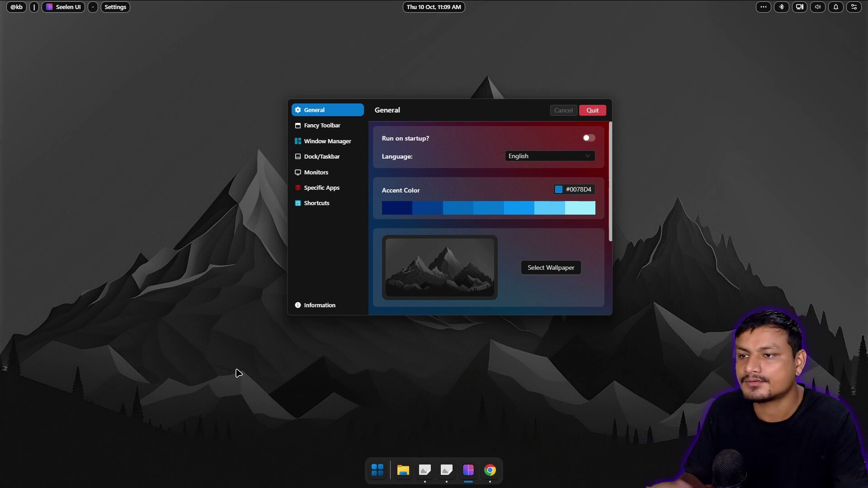
left_click(418, 470)
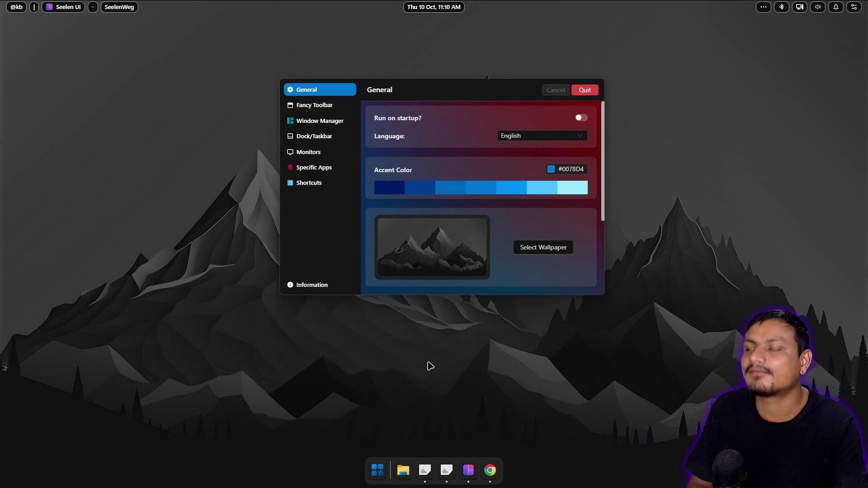
right_click(490, 471)
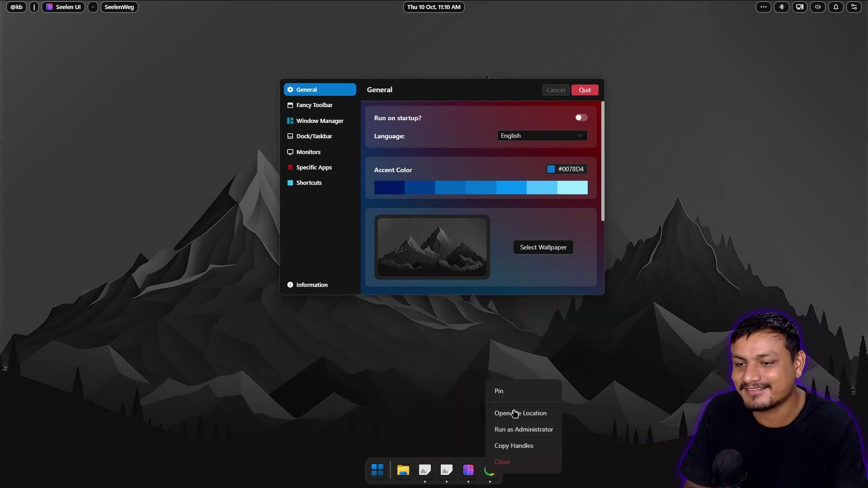
mouse_move(514, 406)
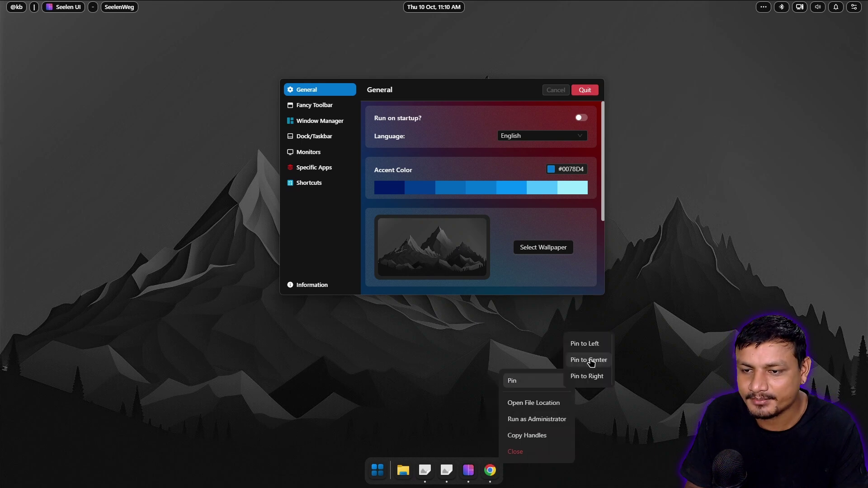
left_click(591, 361)
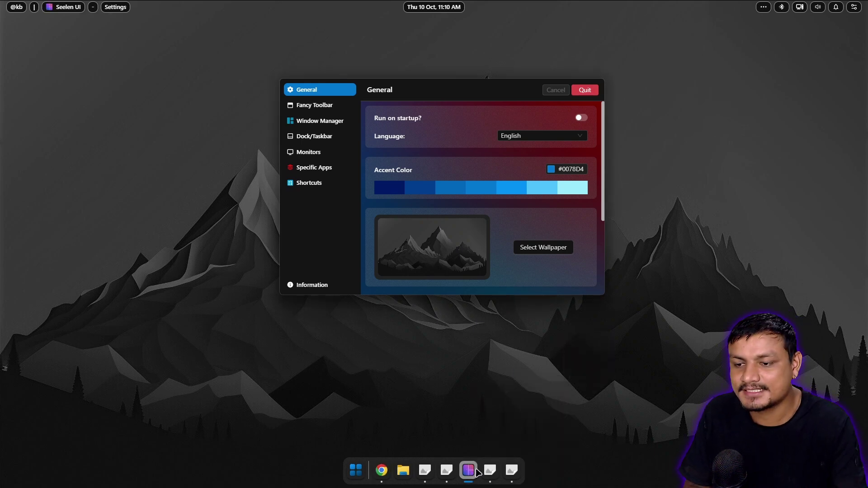
Bring up the portable OBS window from the dock and drag it off to the right
mouse_move(489, 473)
mouse_move(515, 472)
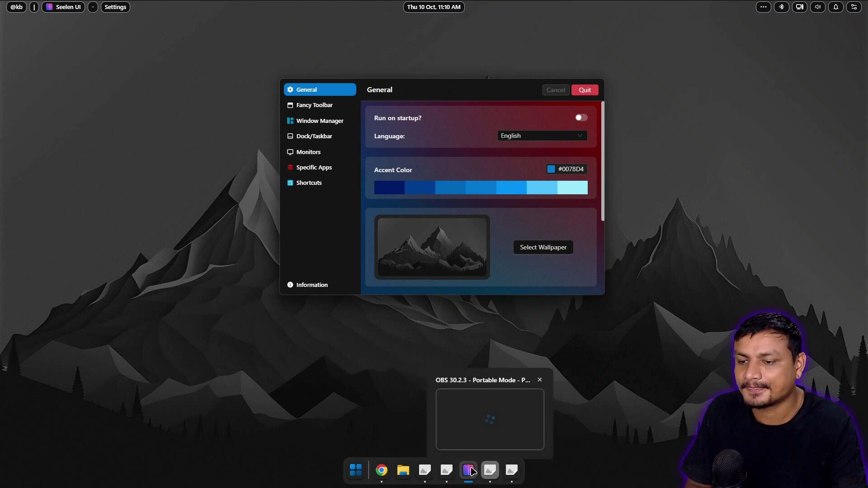
mouse_move(419, 473)
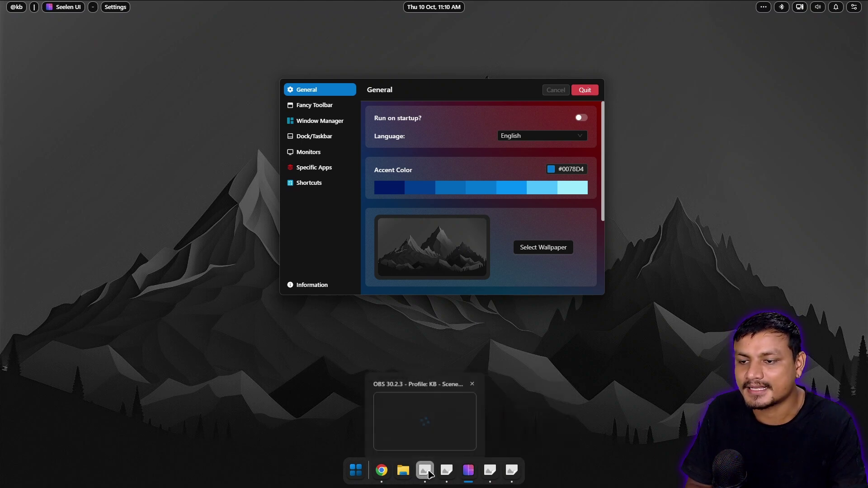
left_click(426, 470)
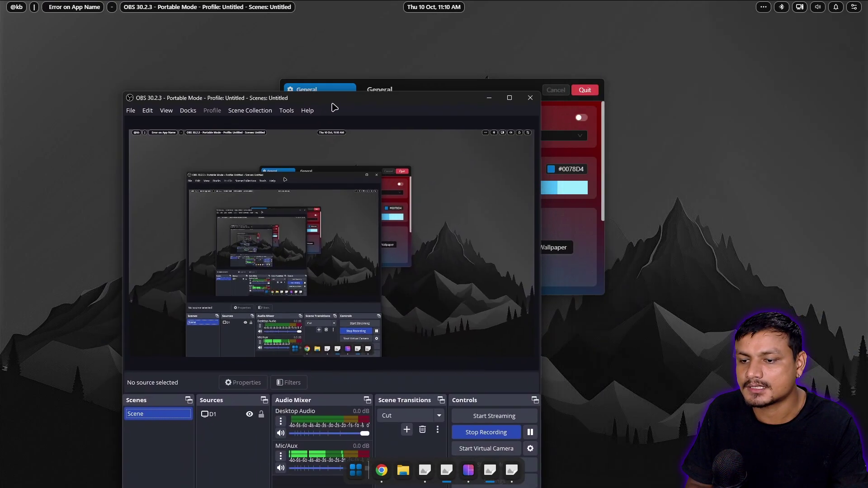
left_click_drag(335, 108, 616, 62)
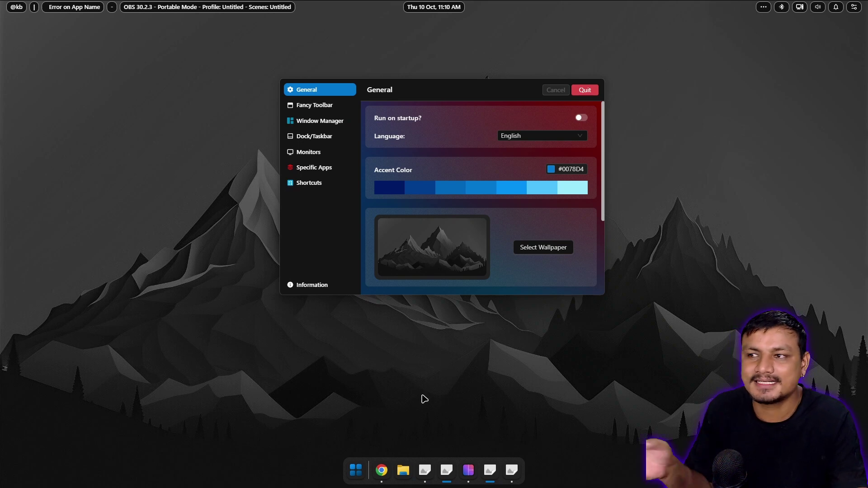
View the v2.0.0-beta.17 release assets in Chrome, close the browser, and quit Seelen UI settings
left_click(382, 470)
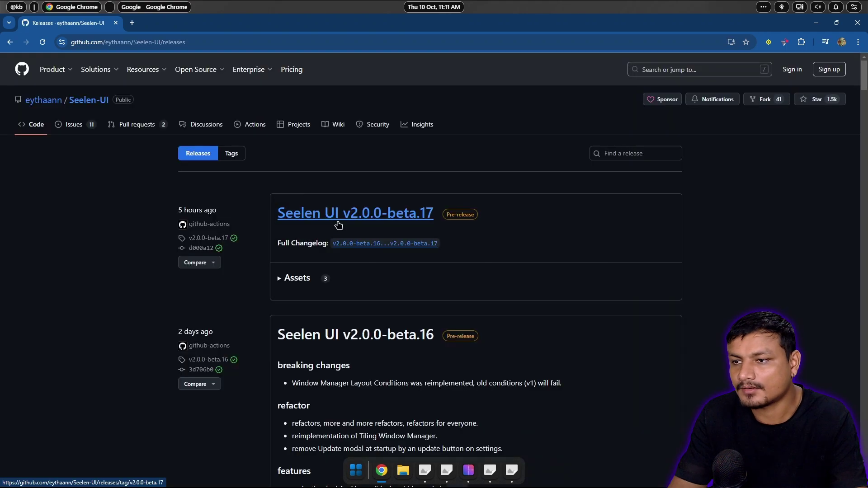
scroll(364, 326, "down", 12)
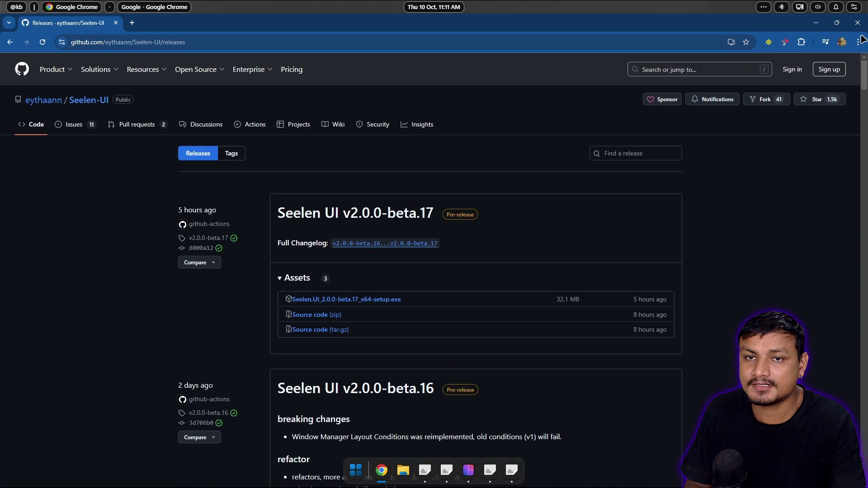
left_click(858, 22)
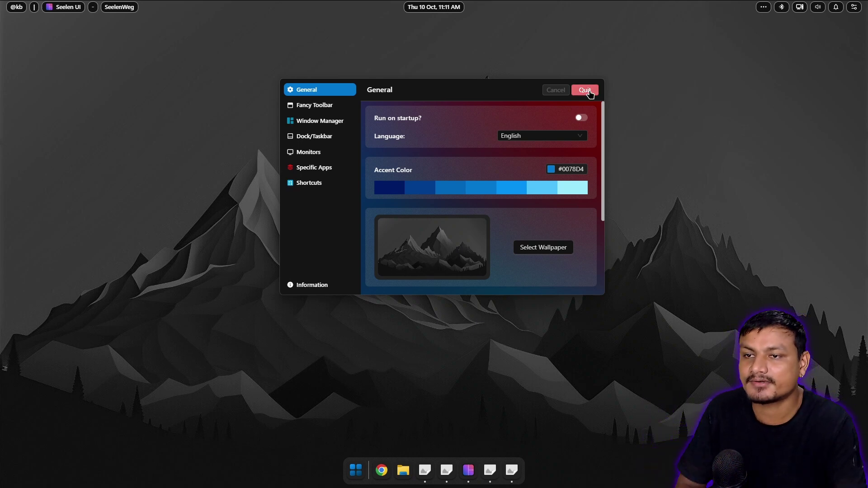
left_click(586, 90)
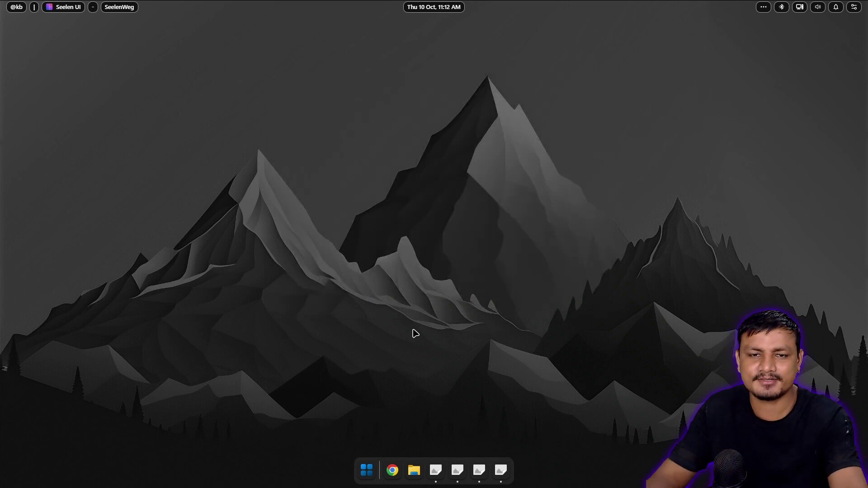